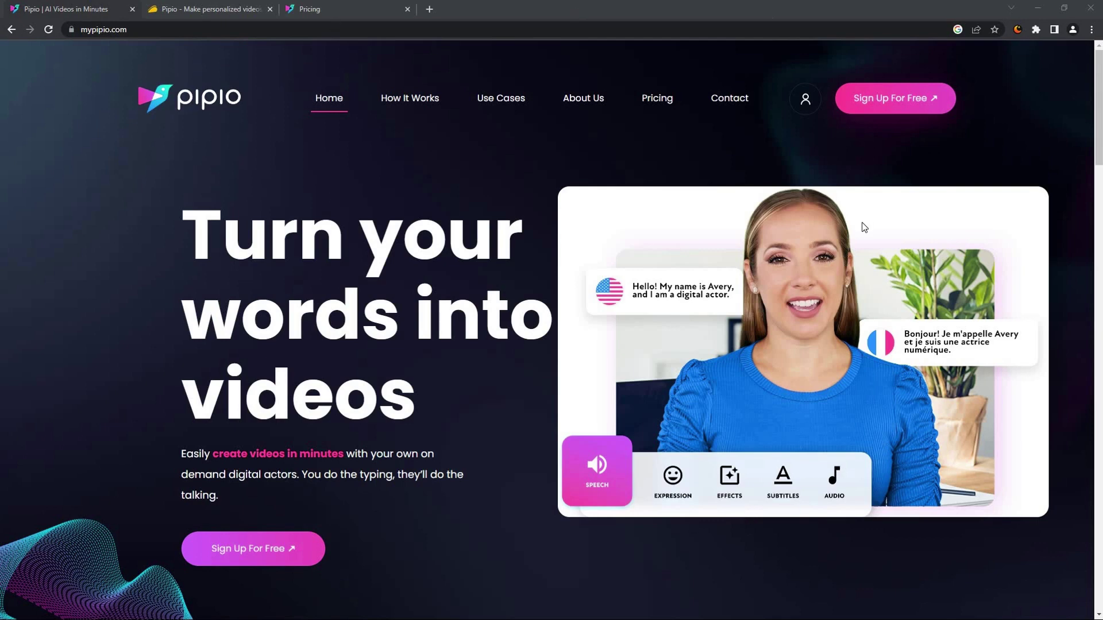
Step: Switch to the AppSumo tab showing the Pipio lifetime deal at $49 for License Tier 1
key(ctrl+Tab)
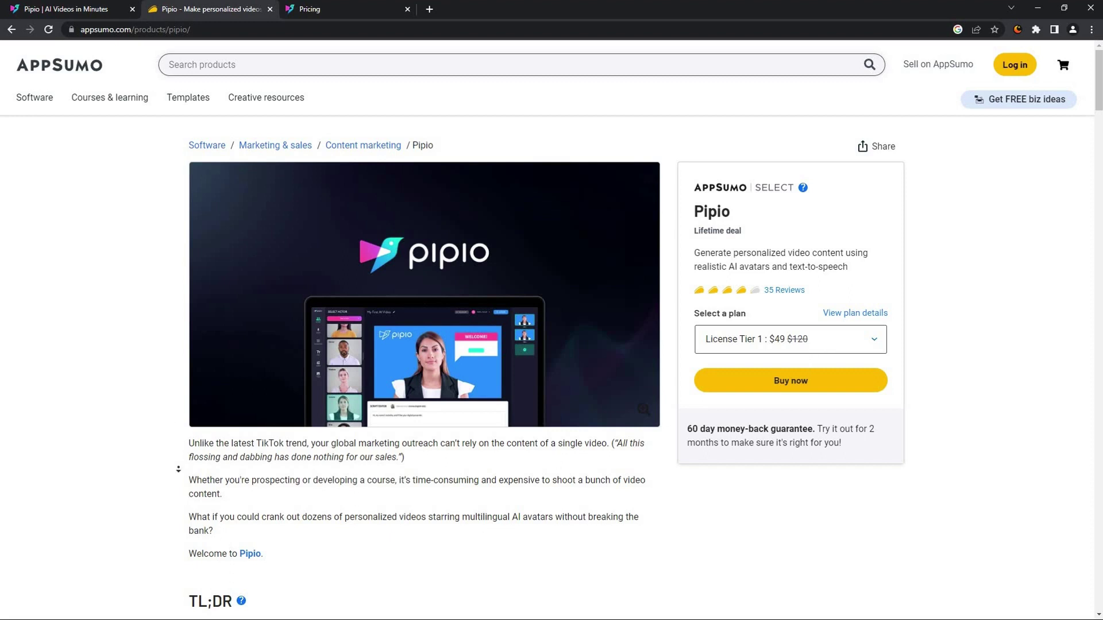
Step: Scroll down the AppSumo Pipio page through the deal overview and plans
scroll(169, 475, down, 3)
scroll(169, 475, down, 12)
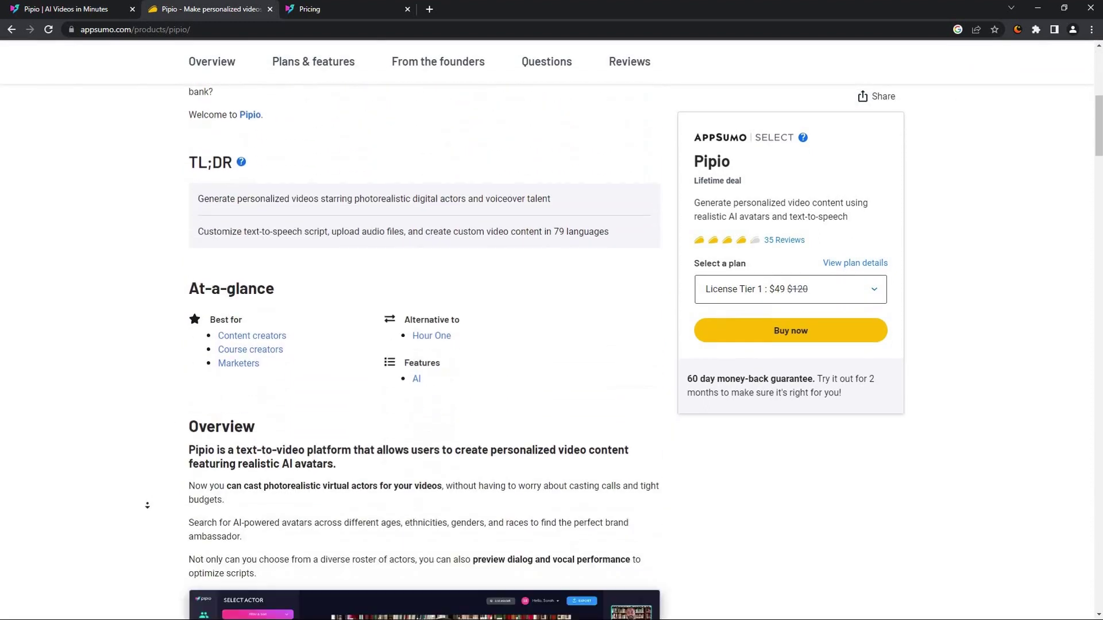
scroll(147, 501, down, 20)
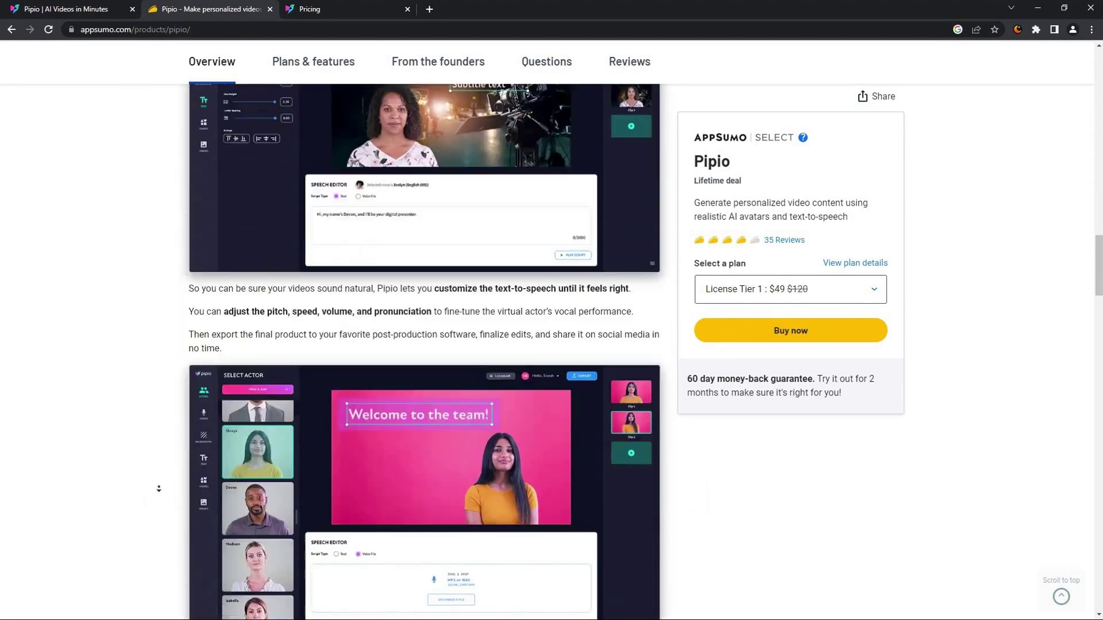
scroll(174, 440, down, 1)
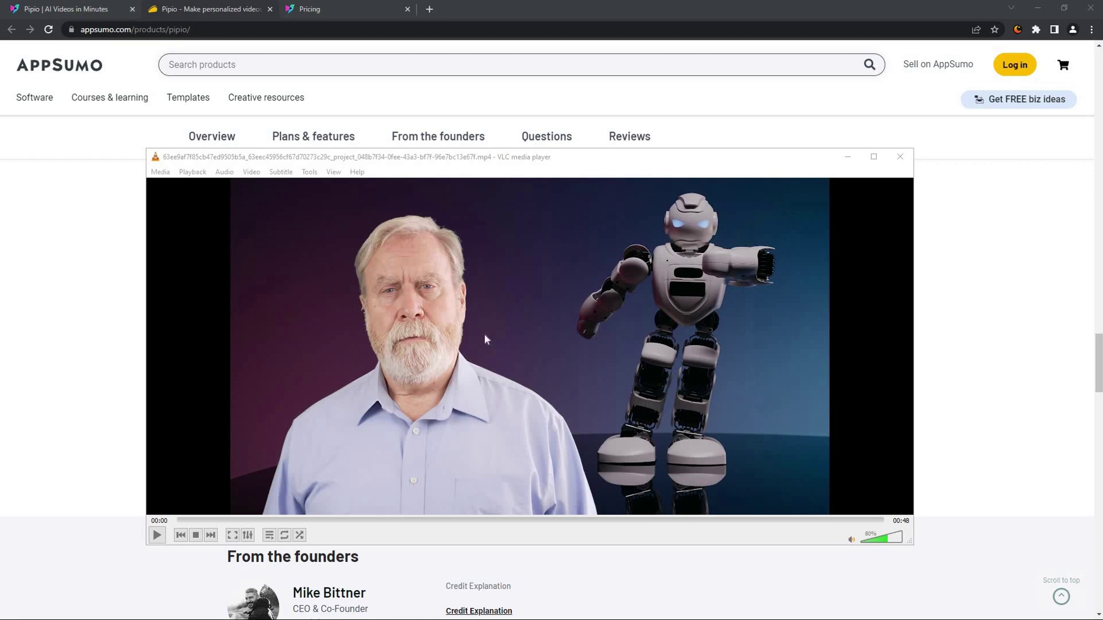
Step: Play the Pipio video in VLC with volume at 110% and pause at 00:14
click(157, 535)
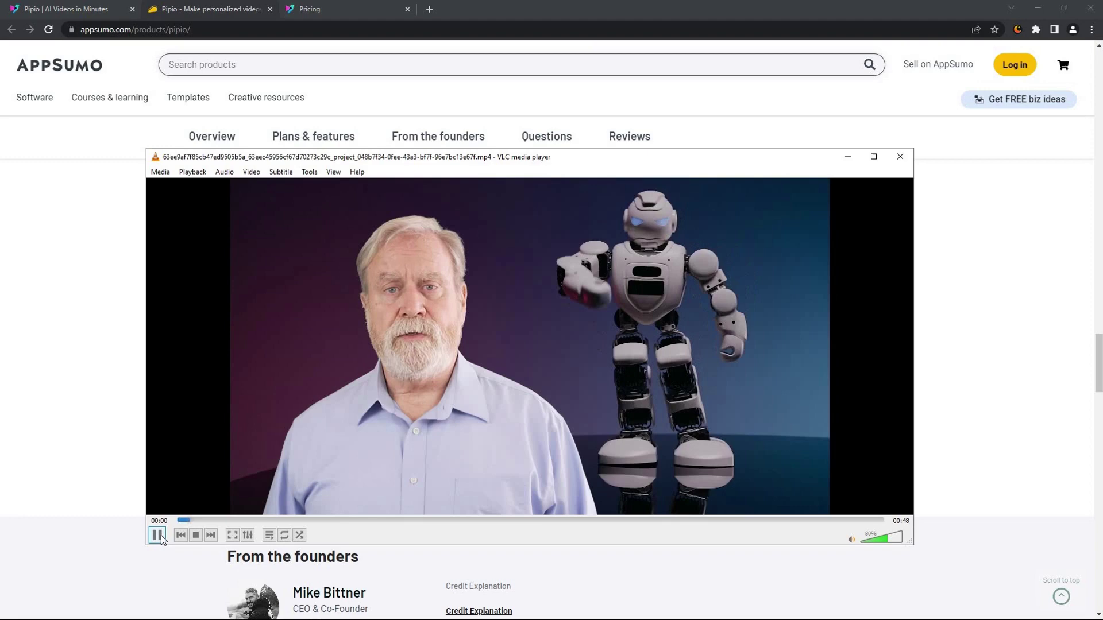
key(ctrl+Up)
key(ctrl+Up)
key(ctrl+Up)
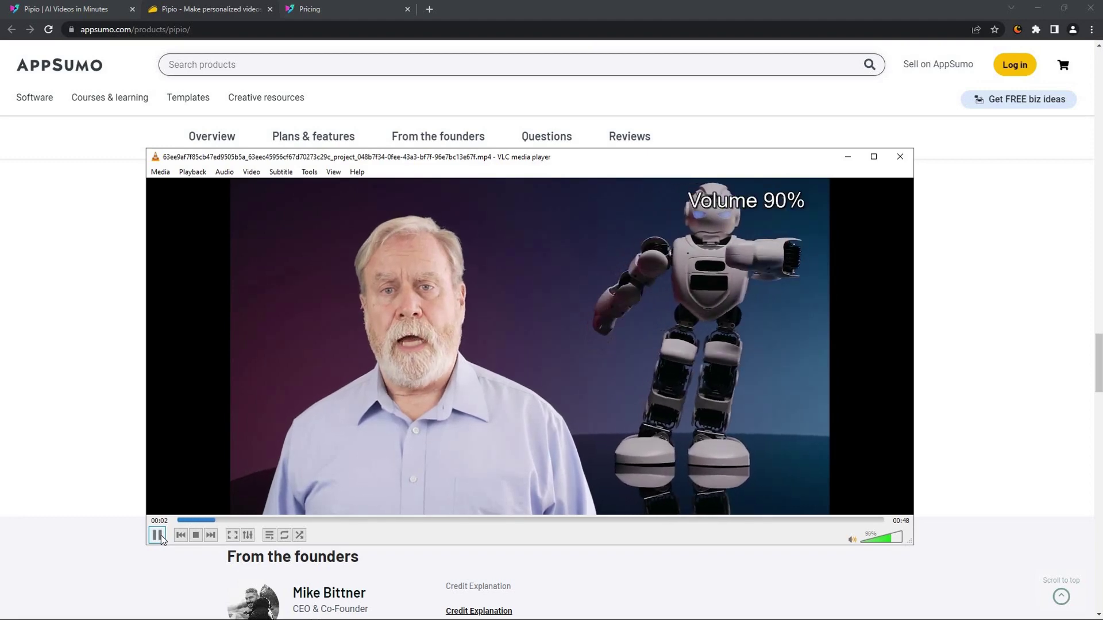
key(ctrl+Up)
key(ctrl+Up)
key(ctrl+Up)
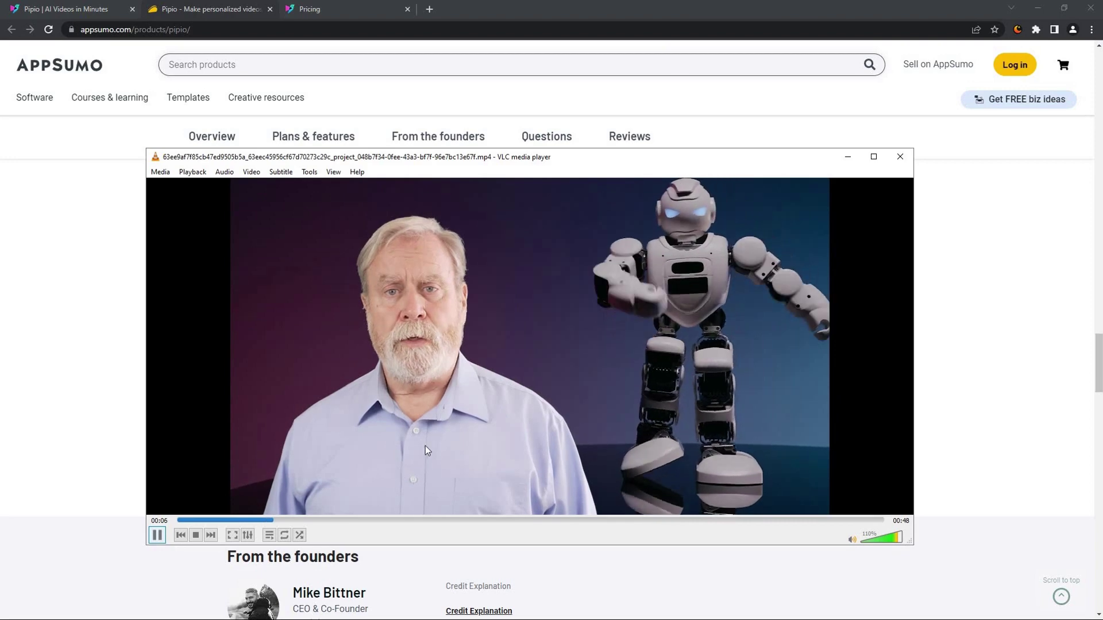
click(158, 536)
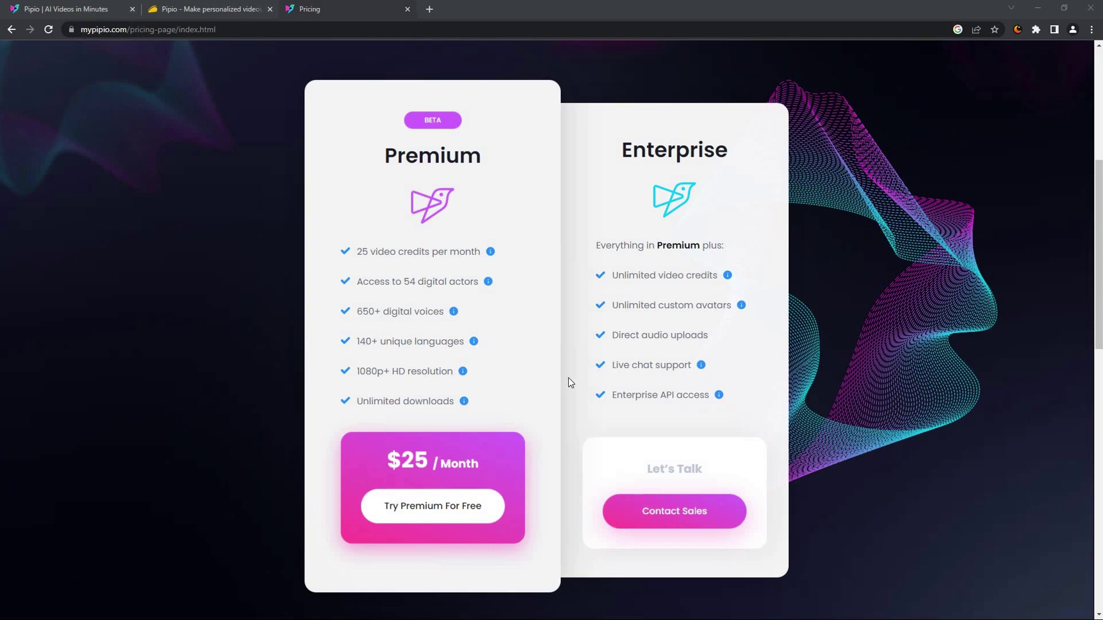
Step: Scroll the Pipio pricing page to the Premium and Enterprise plan cards
scroll(603, 279, up, 2)
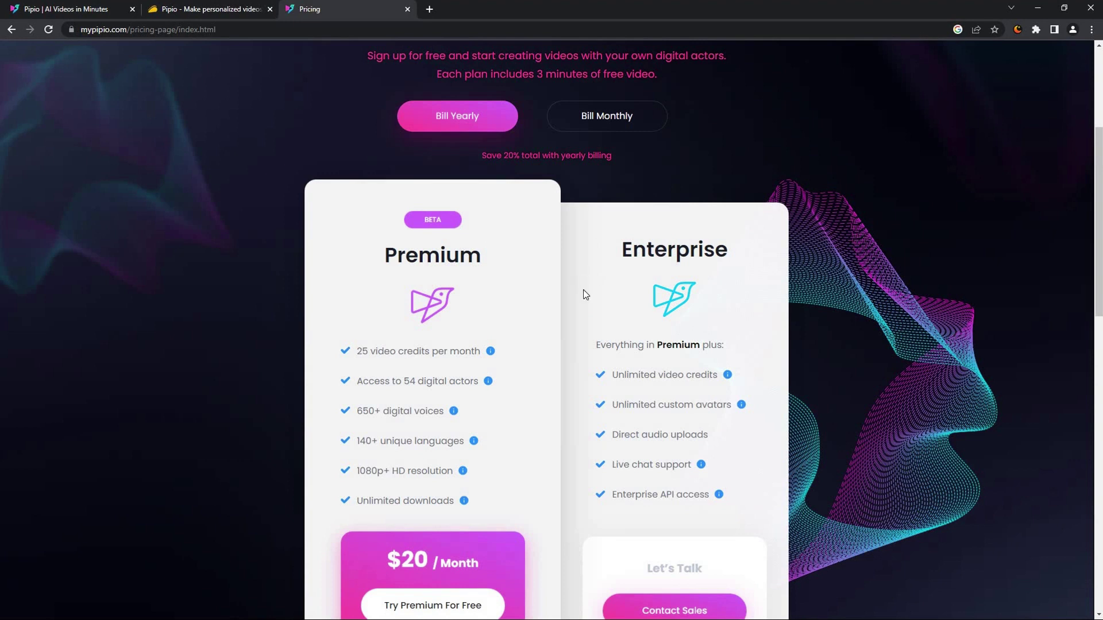
scroll(515, 156, down, 1)
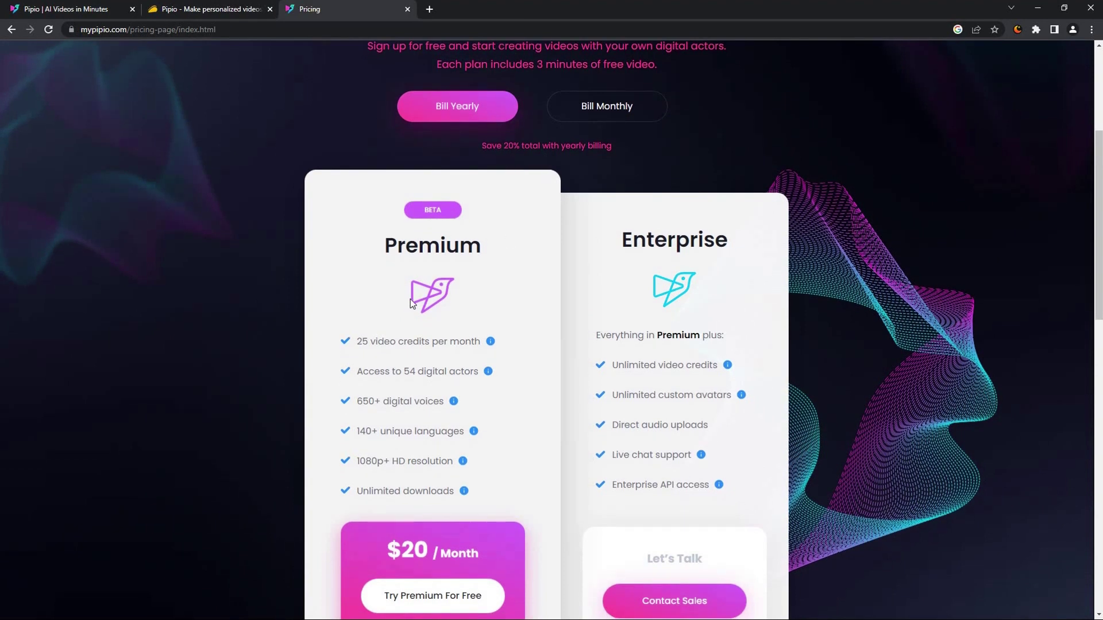
scroll(500, 401, down, 1)
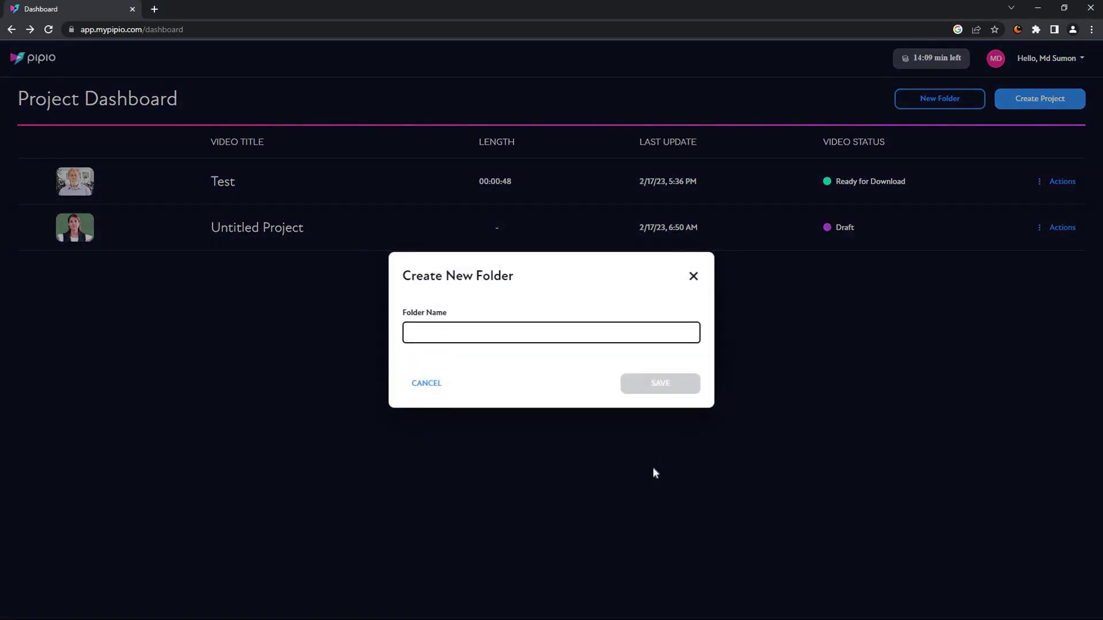
Step: Name the new dashboard folder 'Test' and save it
text(Te)
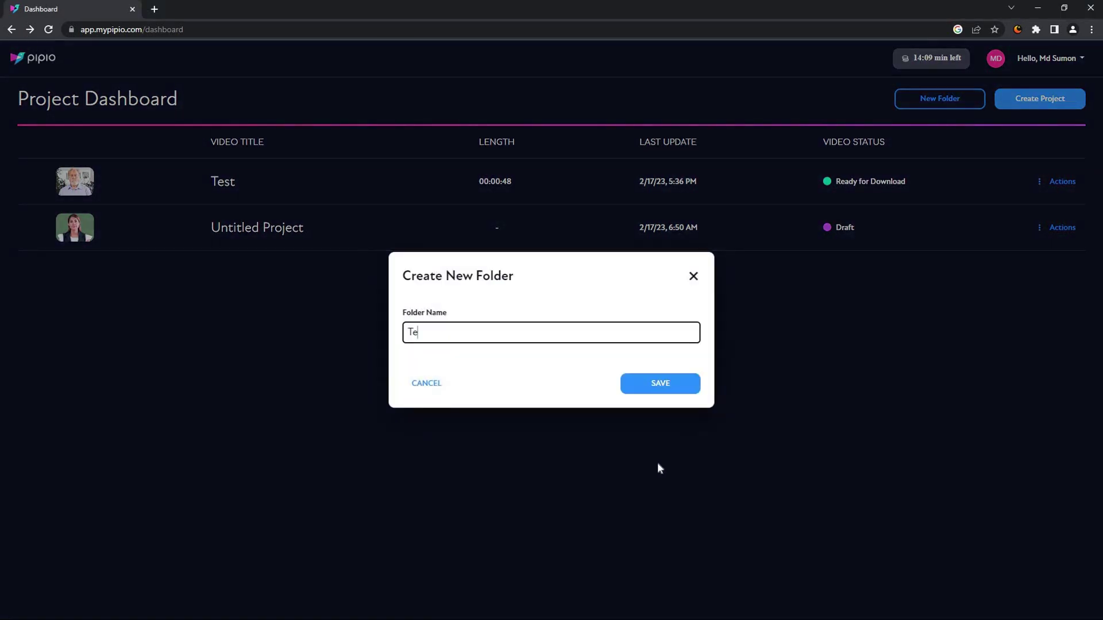
text(st)
click(659, 393)
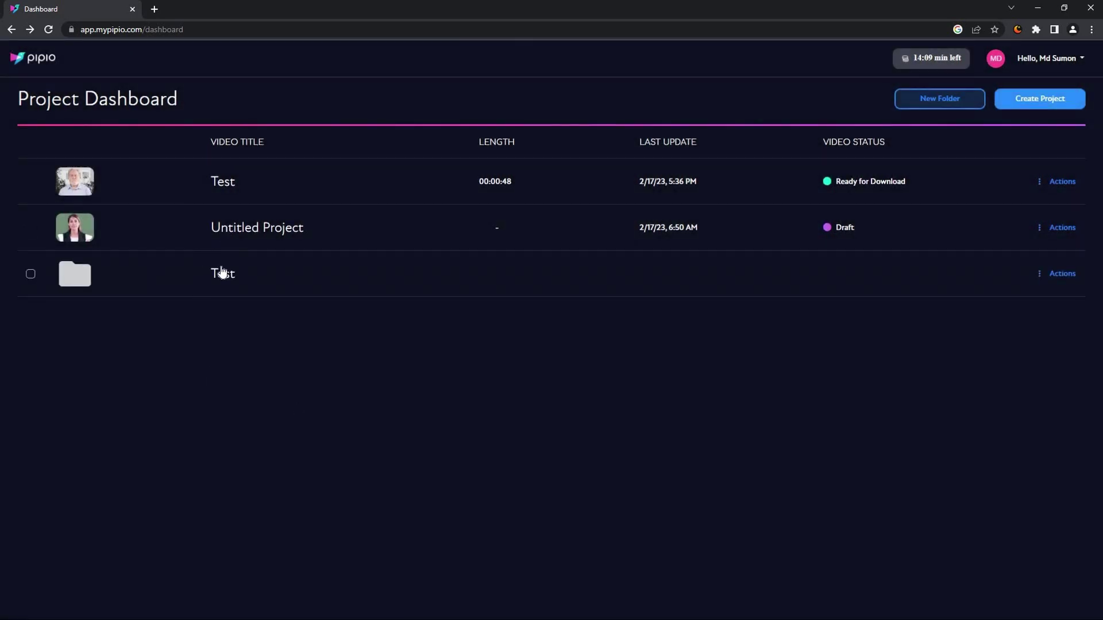
Step: Create a new project, view the custom avatar pricing page, then return and dismiss the notice
click(1040, 107)
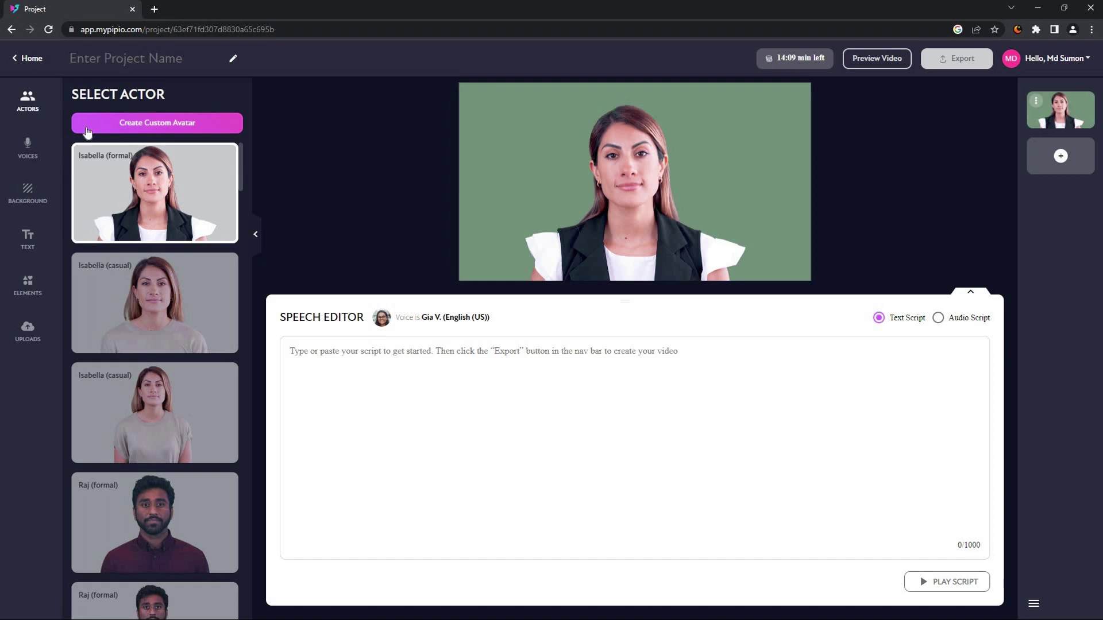
click(165, 127)
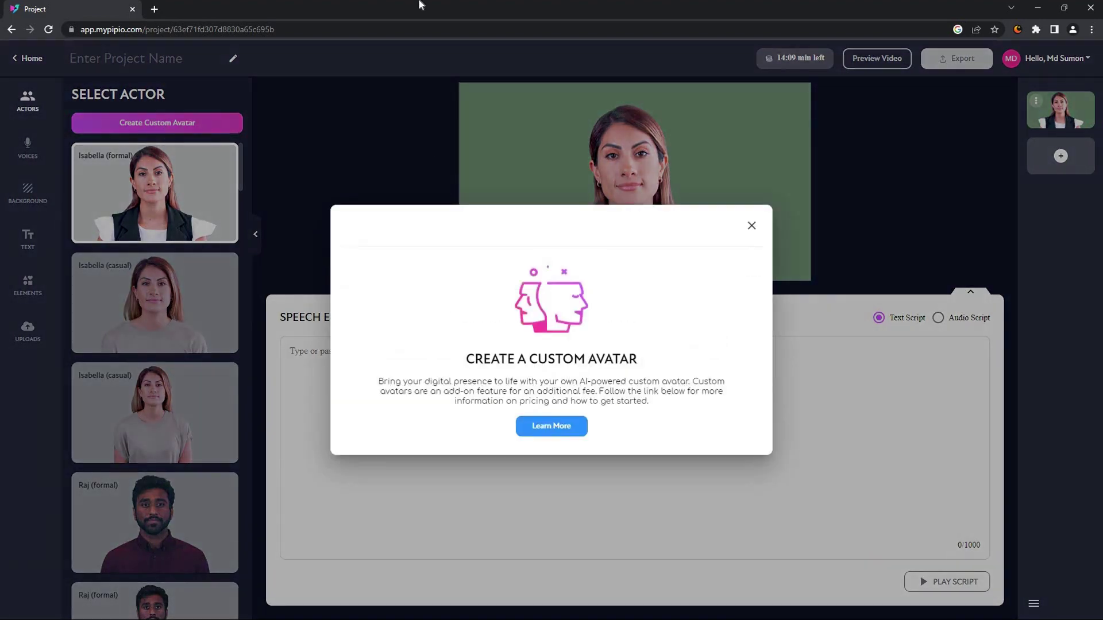
click(551, 425)
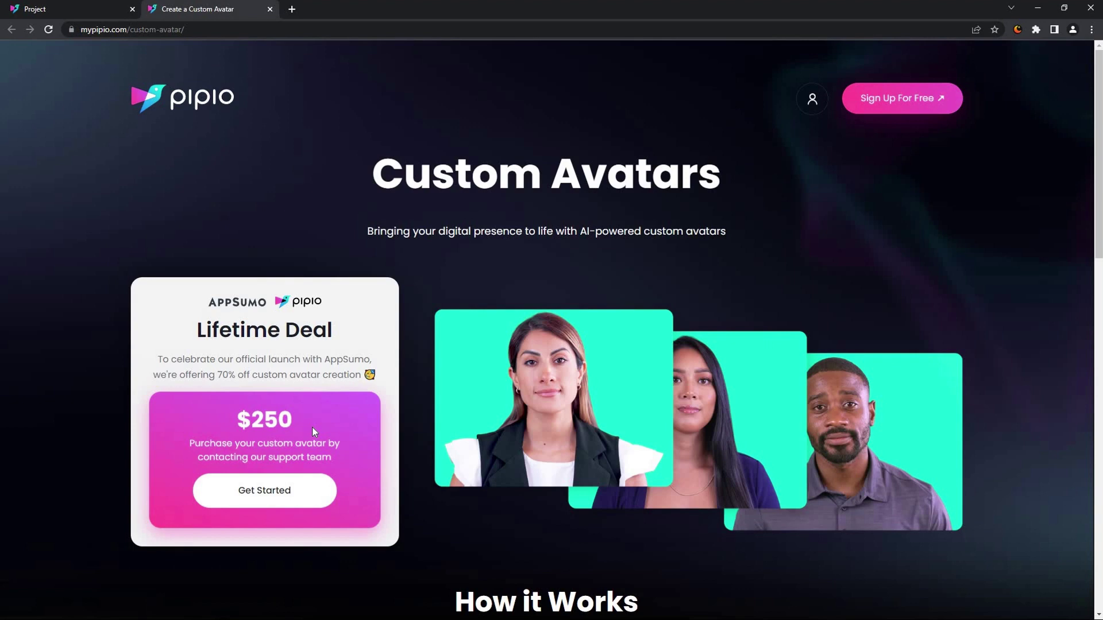
key(ctrl+Tab)
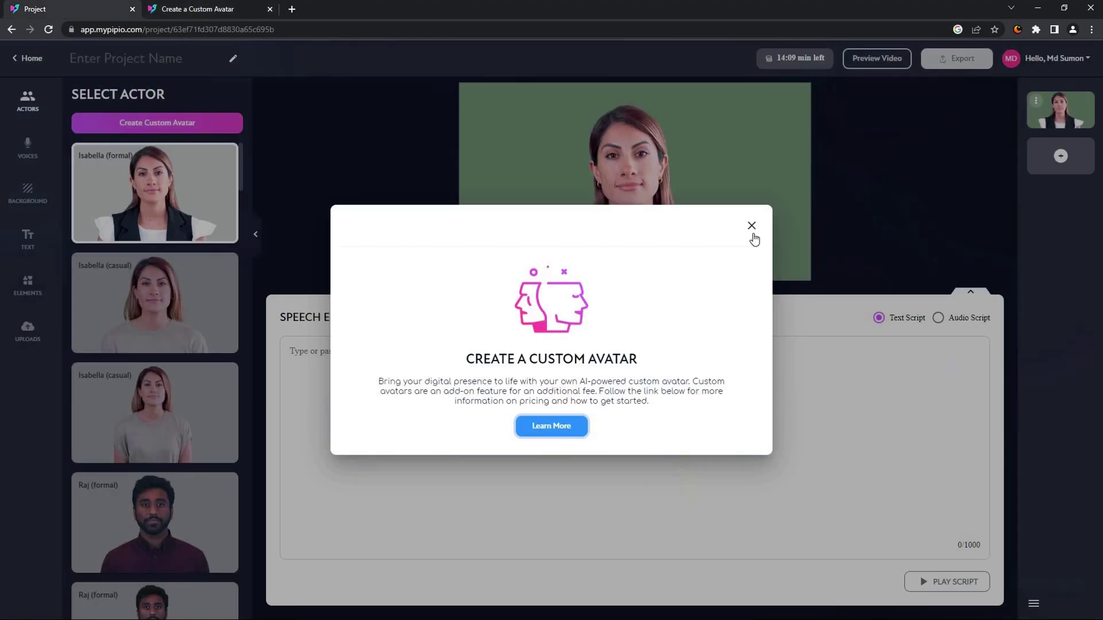
click(751, 227)
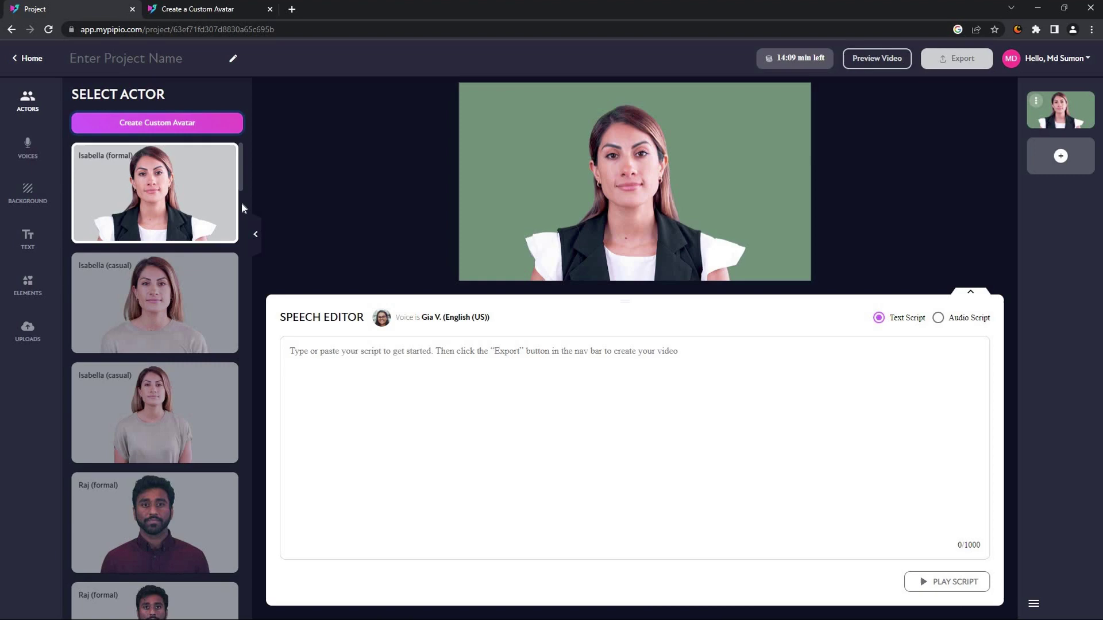
Step: Try Mateo, Carol and Thomas as actors, settling on Mateo (casual)
scroll(248, 258, down, 3)
scroll(248, 257, down, 18)
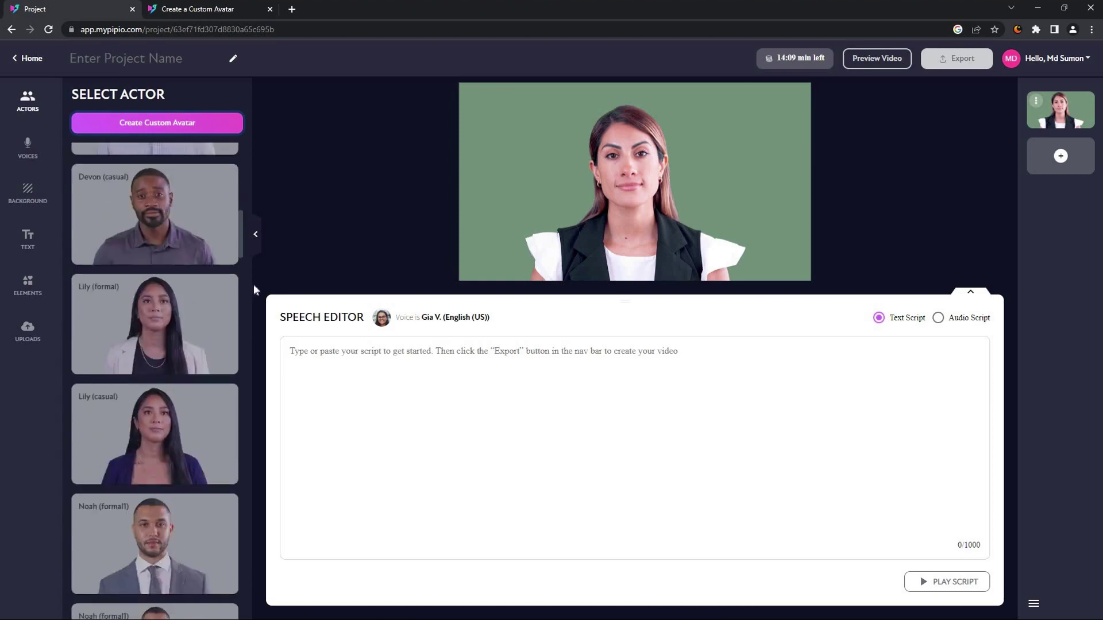
click(178, 333)
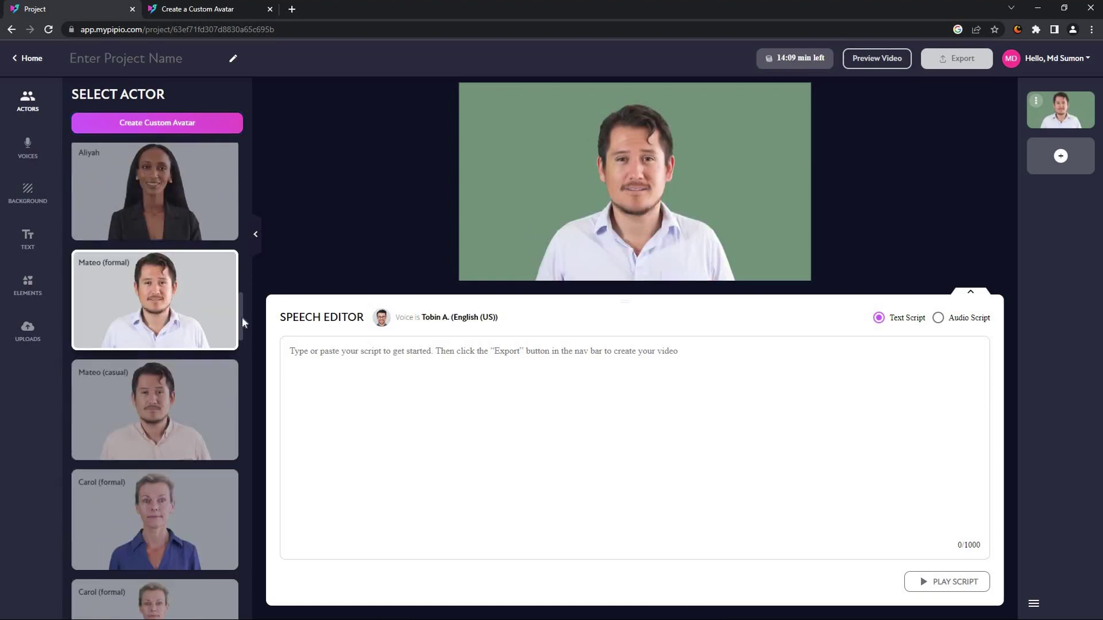
scroll(246, 342, down, 3)
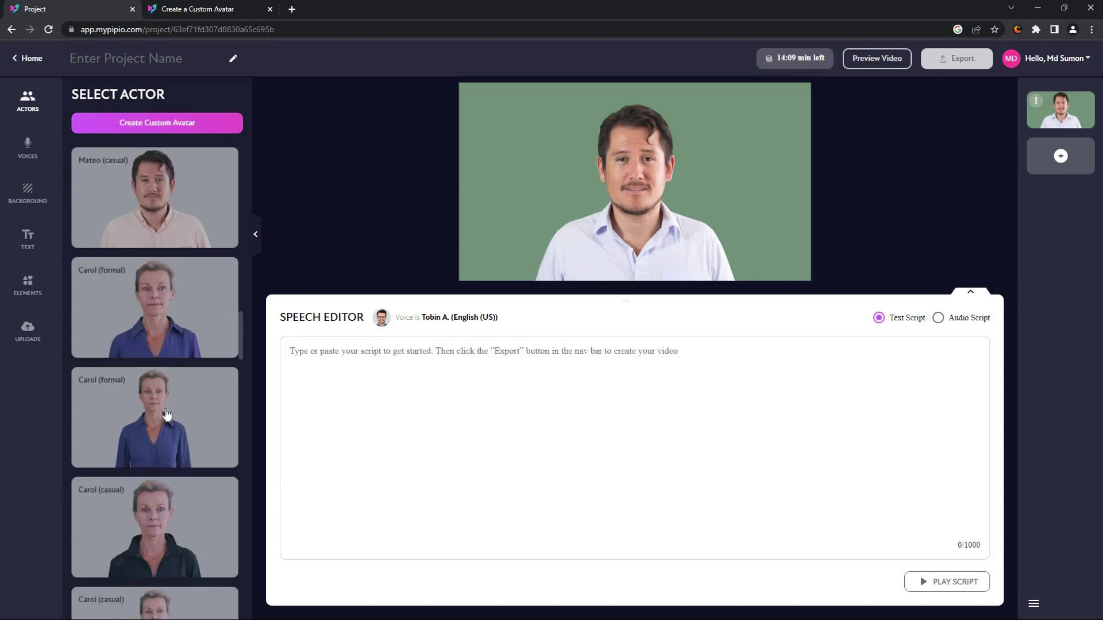
click(167, 343)
scroll(243, 362, down, 2)
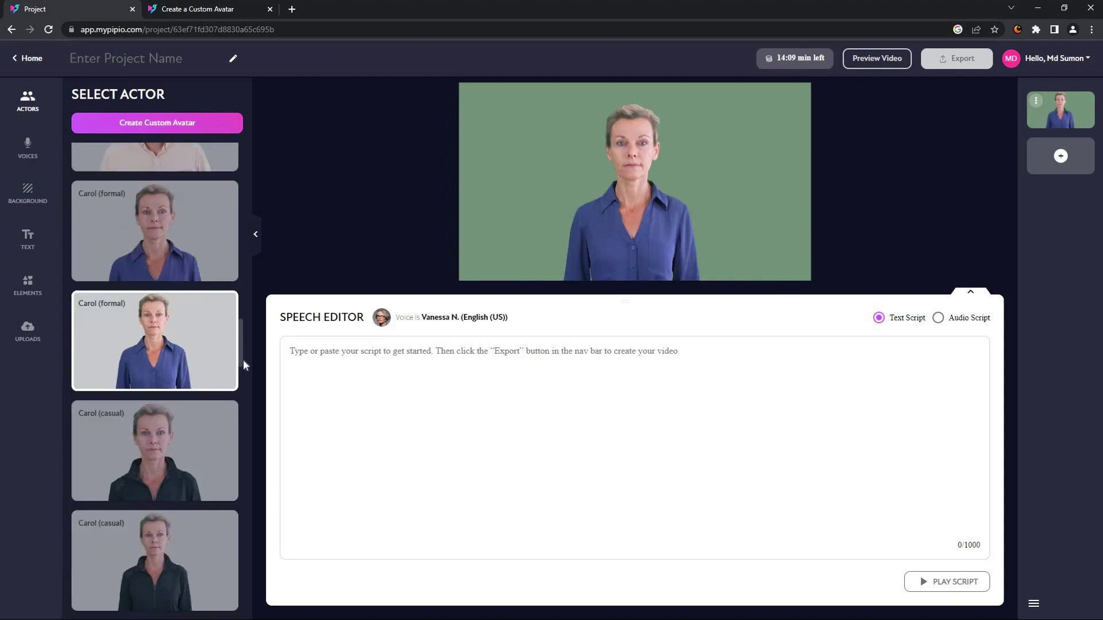
scroll(243, 373, down, 2)
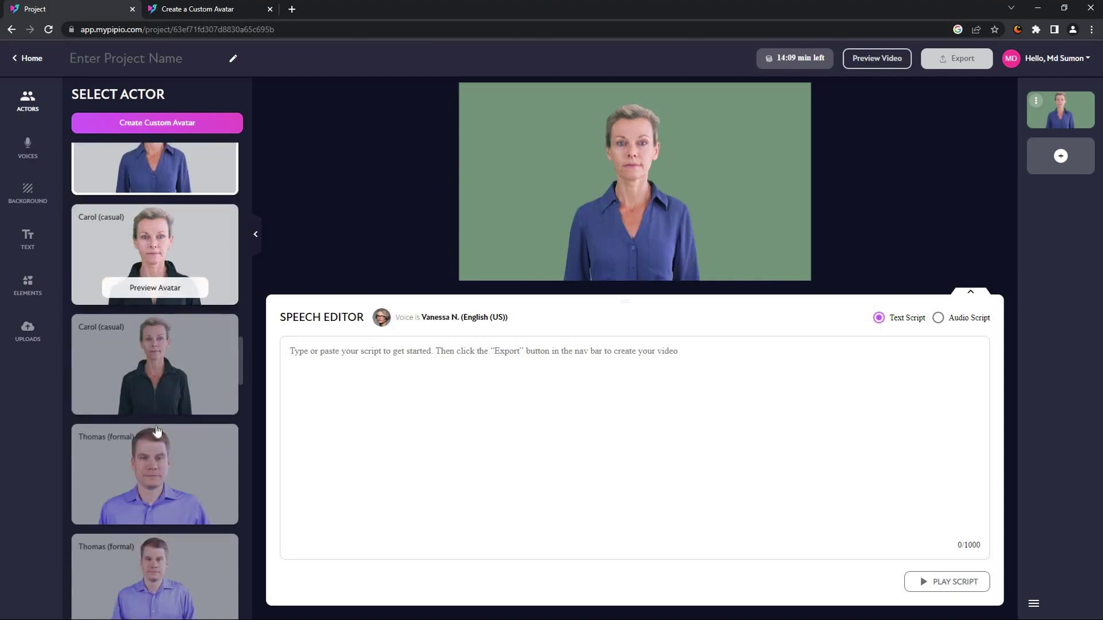
click(177, 459)
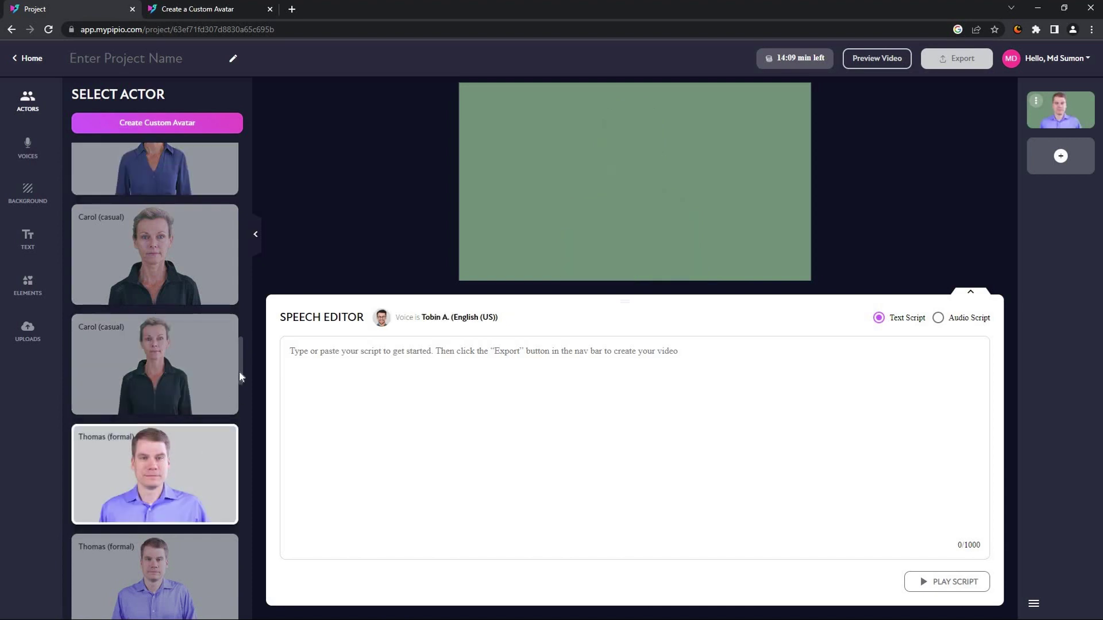
scroll(240, 379, down, 1)
scroll(202, 423, down, 3)
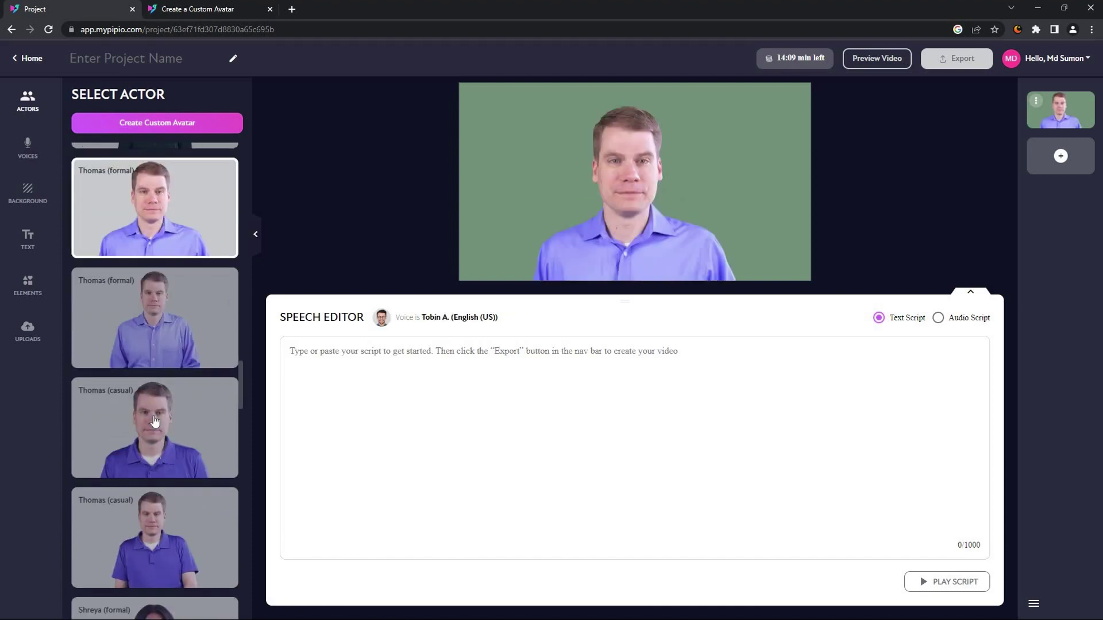
click(155, 421)
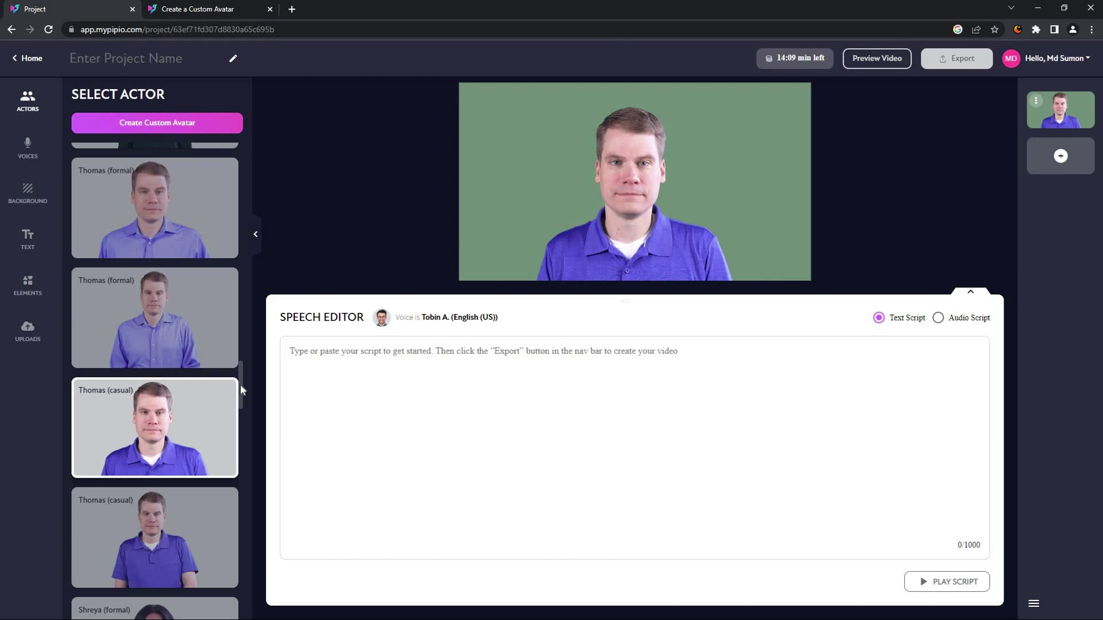
scroll(246, 265, up, 5)
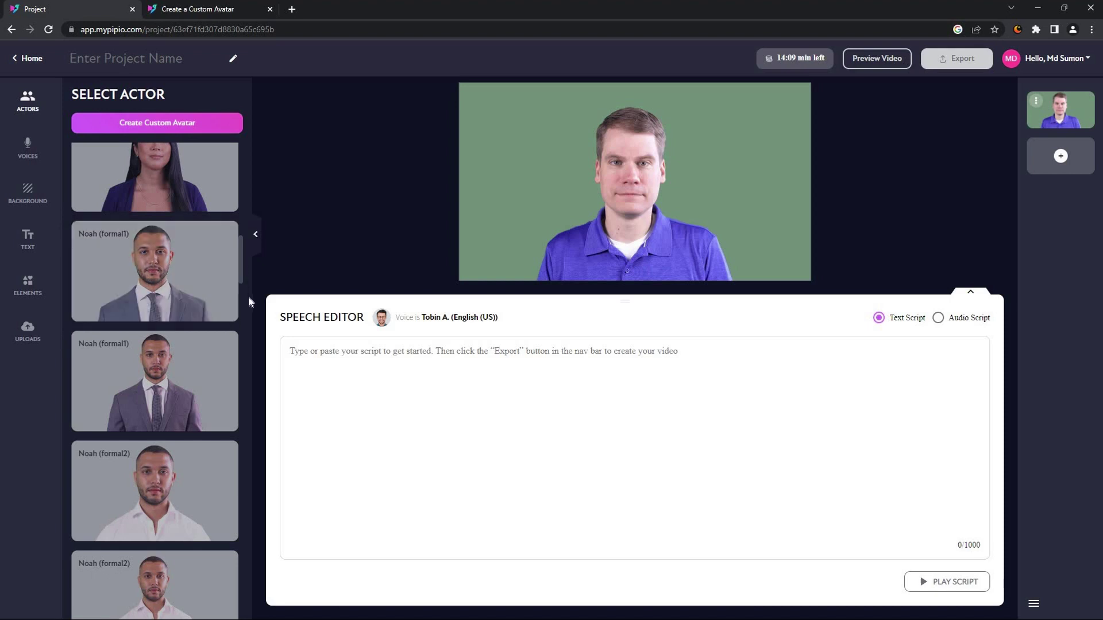
scroll(247, 298, down, 5)
scroll(248, 339, down, 3)
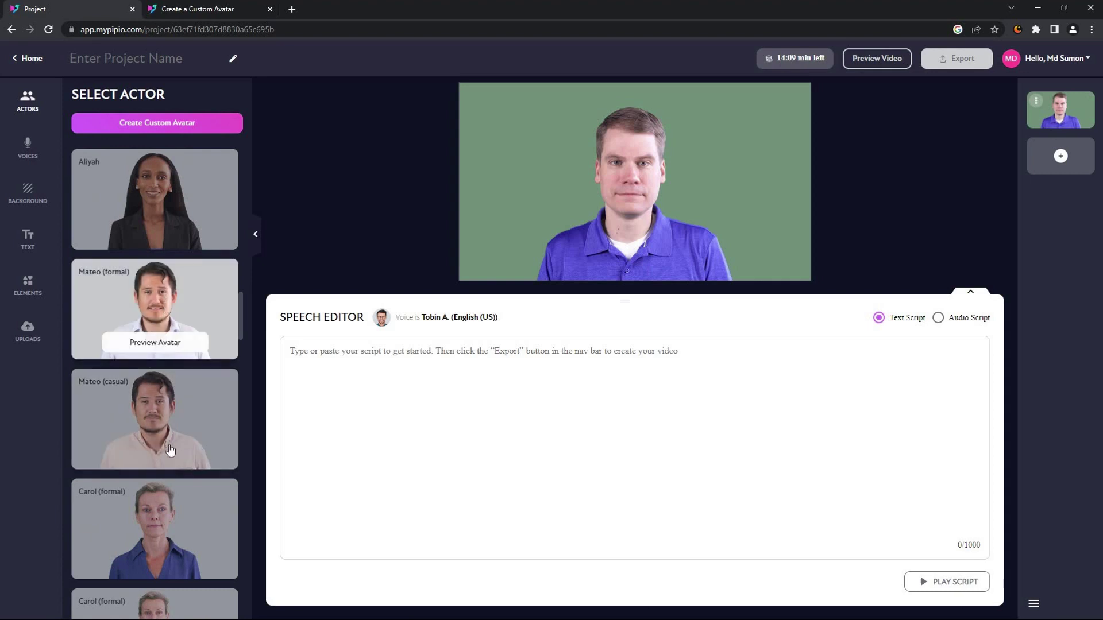
click(178, 425)
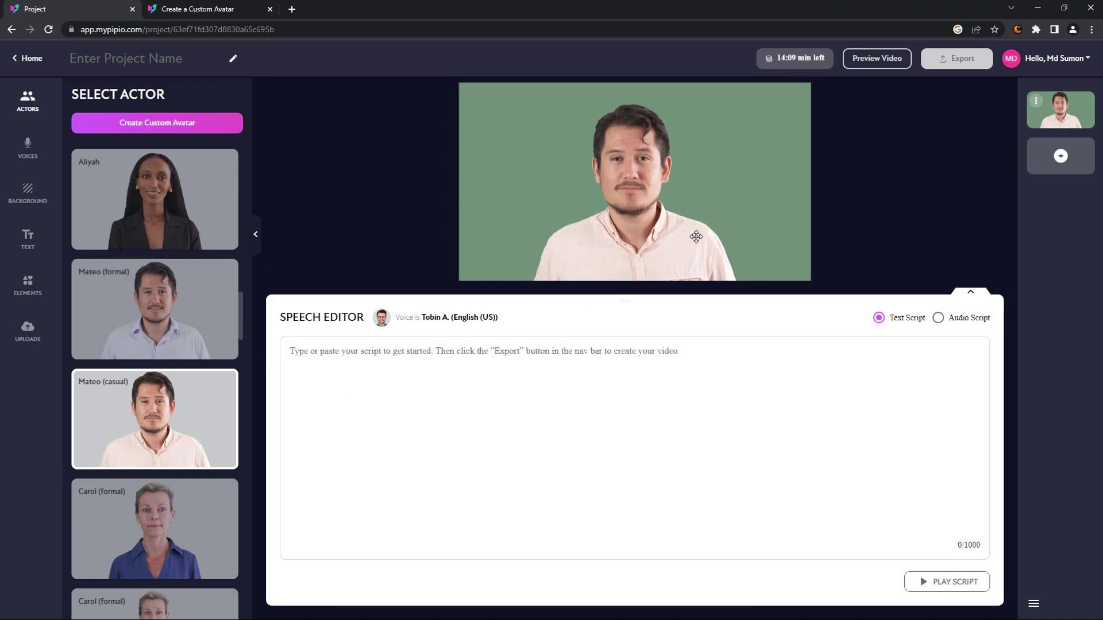
Step: Paste the narration paragraph into the speech script and bring up the voice list
click(401, 377)
text(AI video tools have revolutionized the way we create, edit, and process videos. They use machine learning algorithms and other forms of artificial intelligence to analyze, process, and generate video content.)
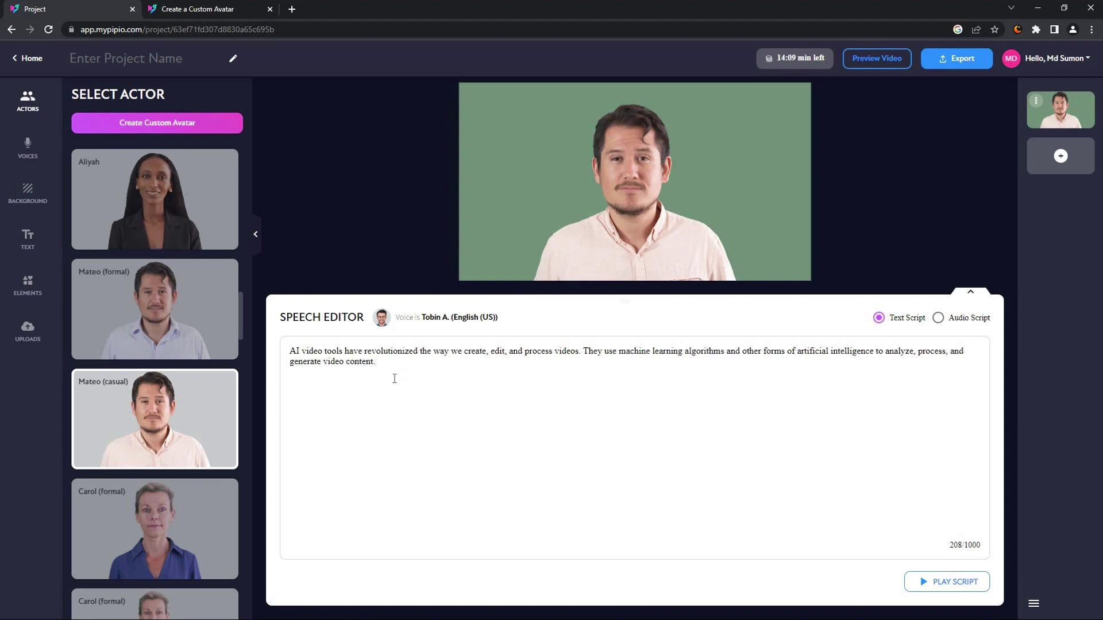
click(50, 154)
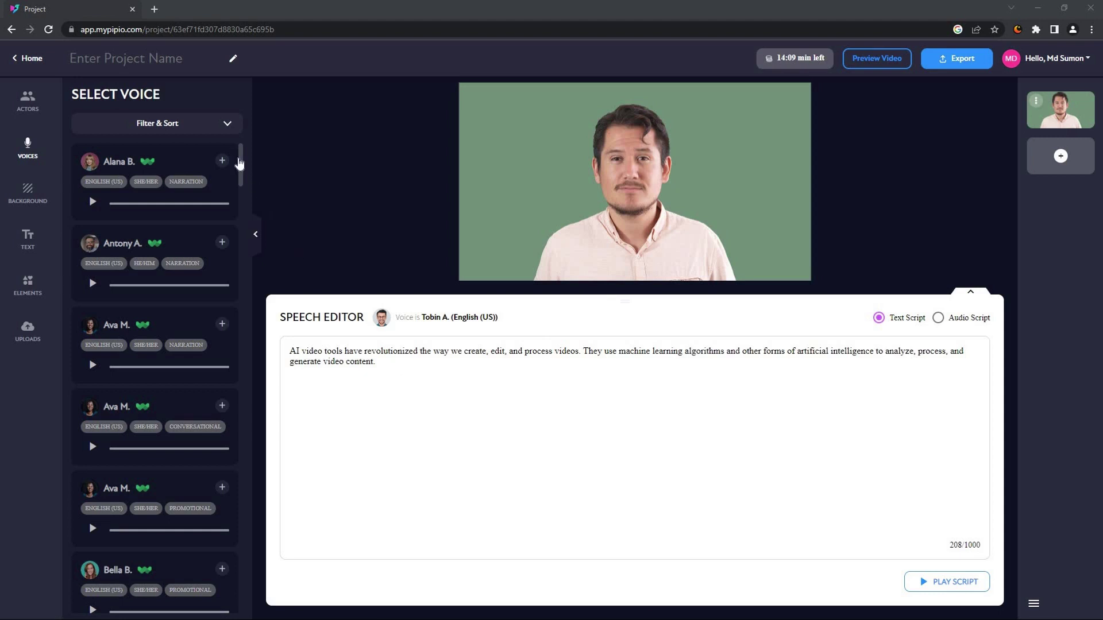
Step: Filter the voices to English, he/him and the Narration style
click(205, 129)
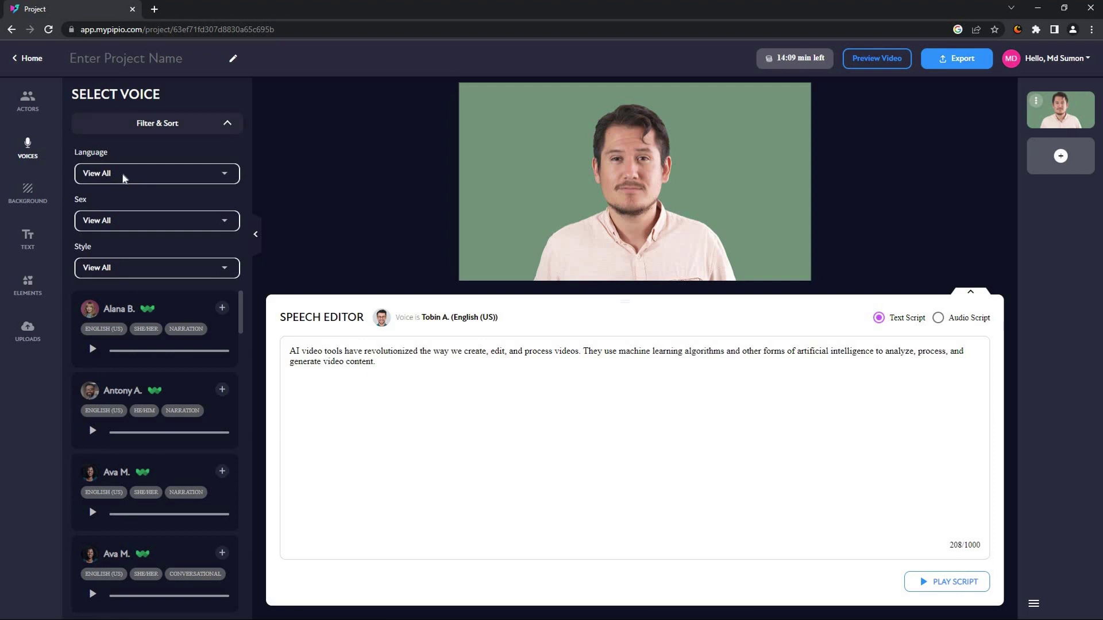
click(123, 178)
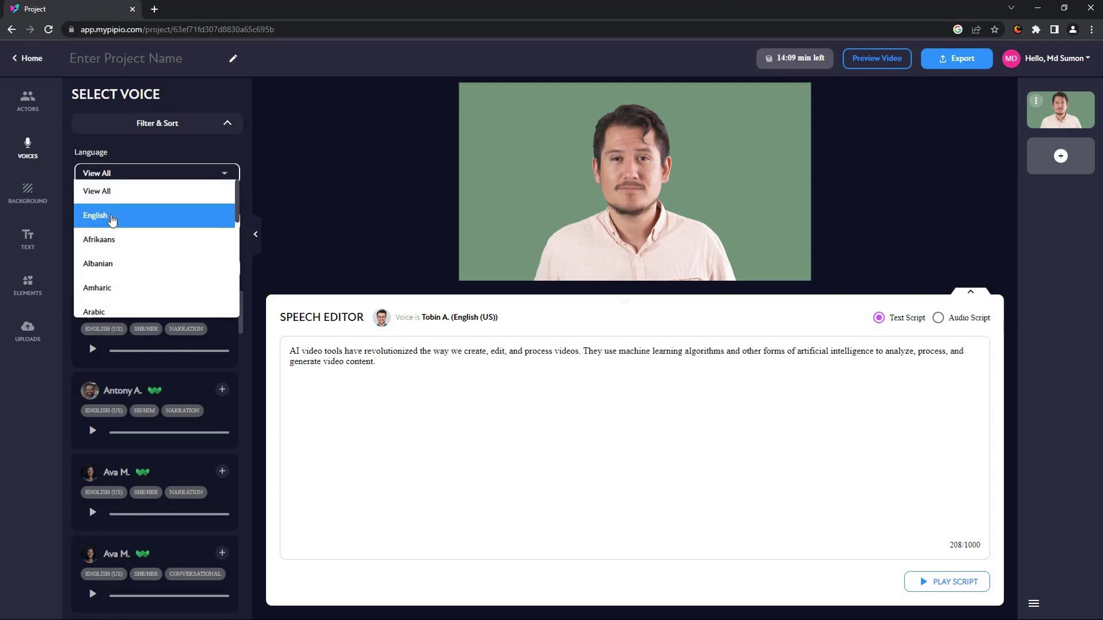
click(113, 220)
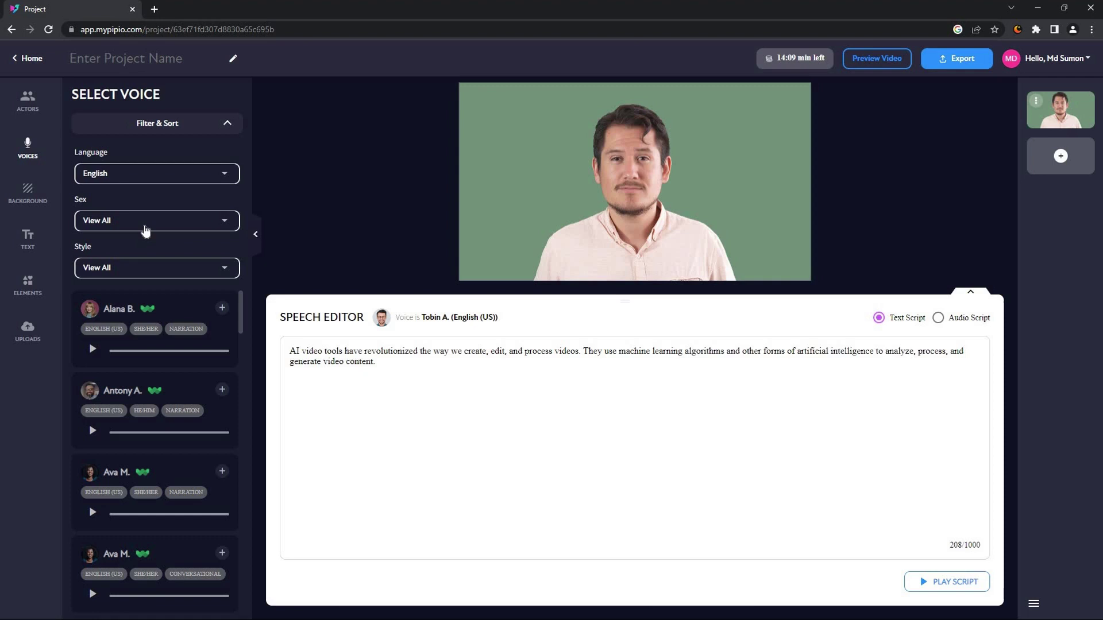
click(143, 233)
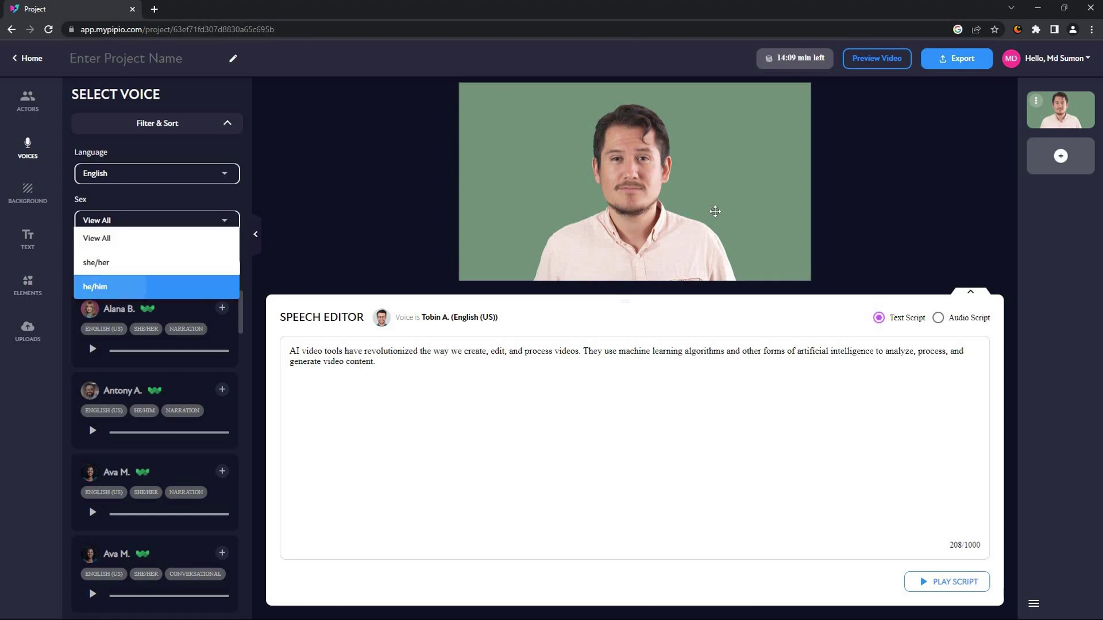
key(Return)
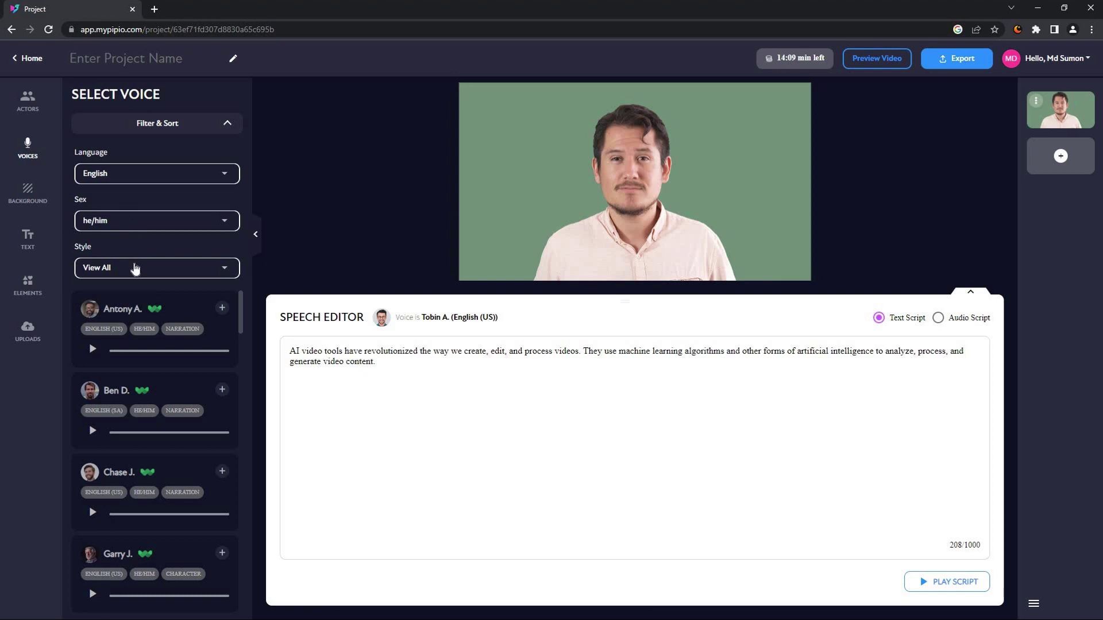
click(136, 270)
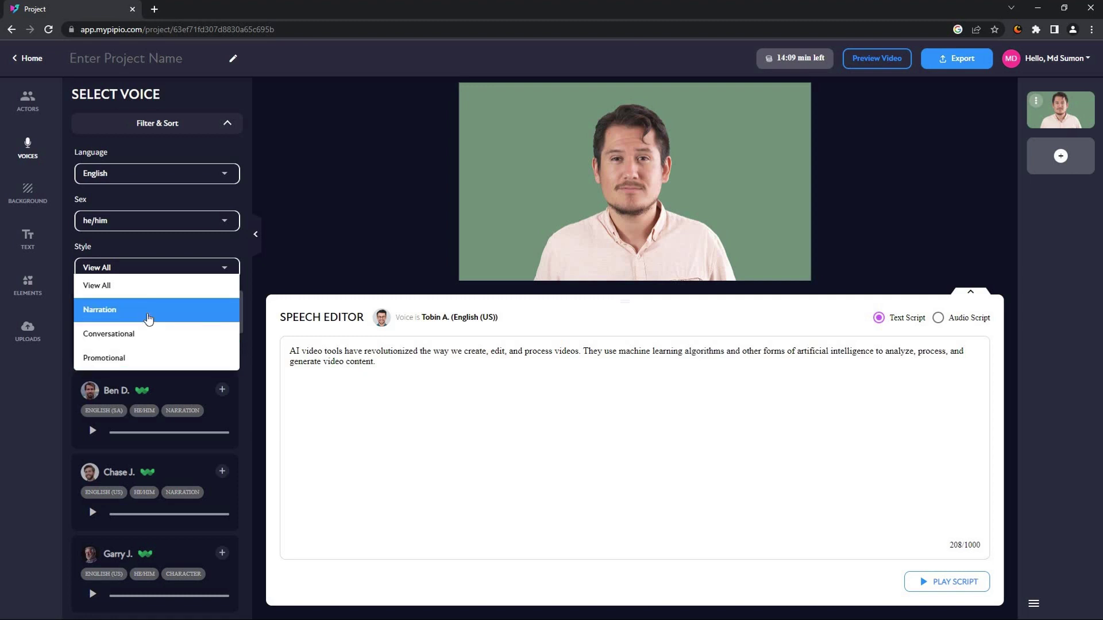
click(149, 318)
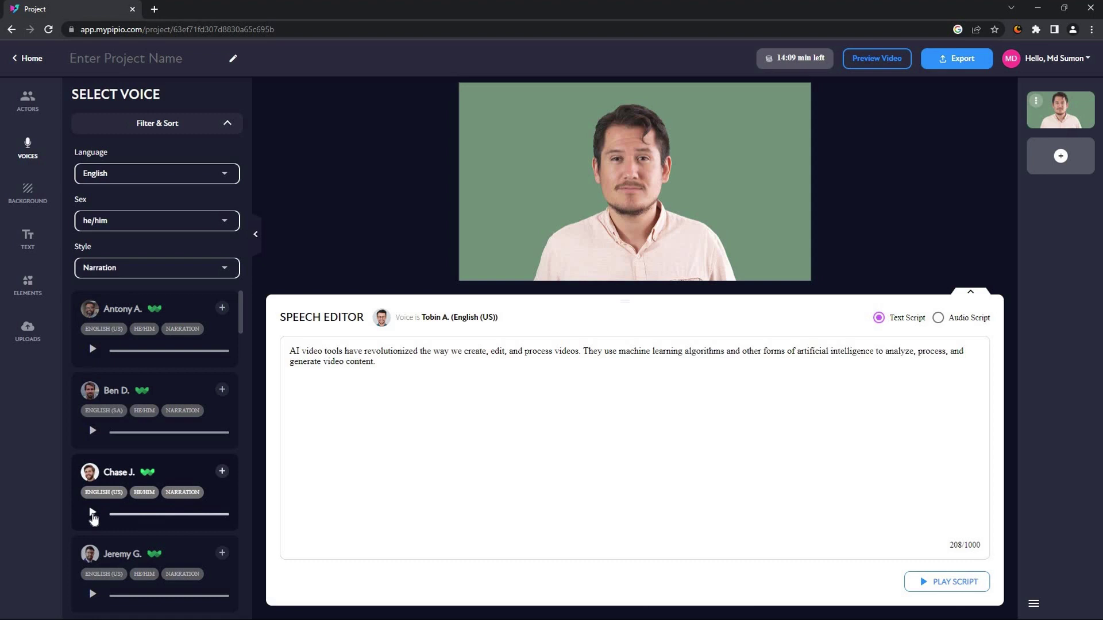
Step: Preview Chase J. and add it as the script's voice, then open the background choices
click(93, 514)
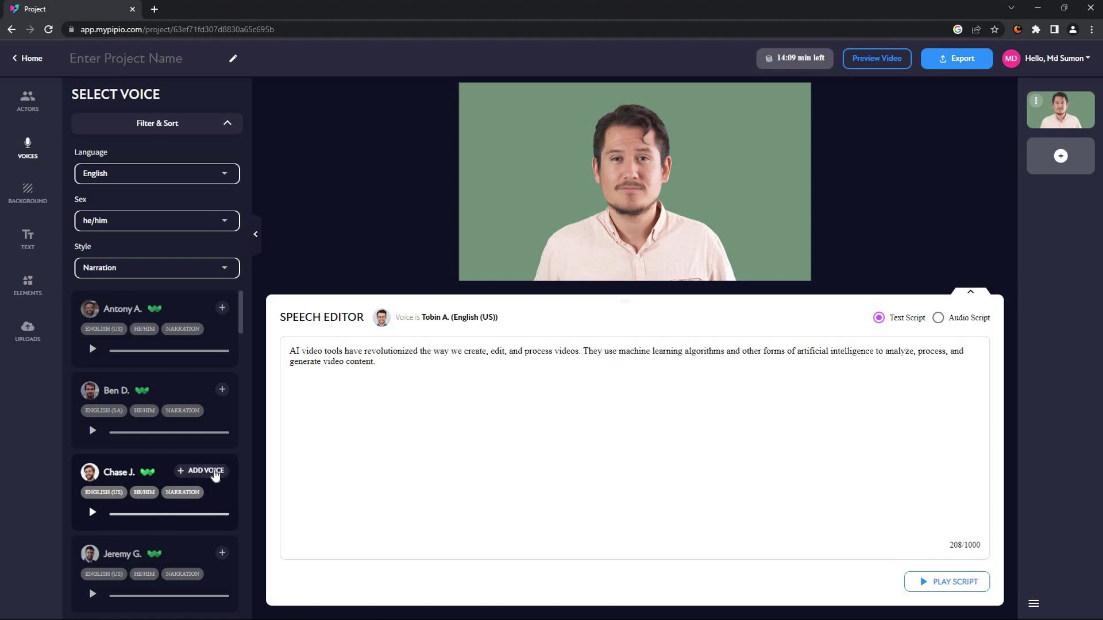
click(215, 471)
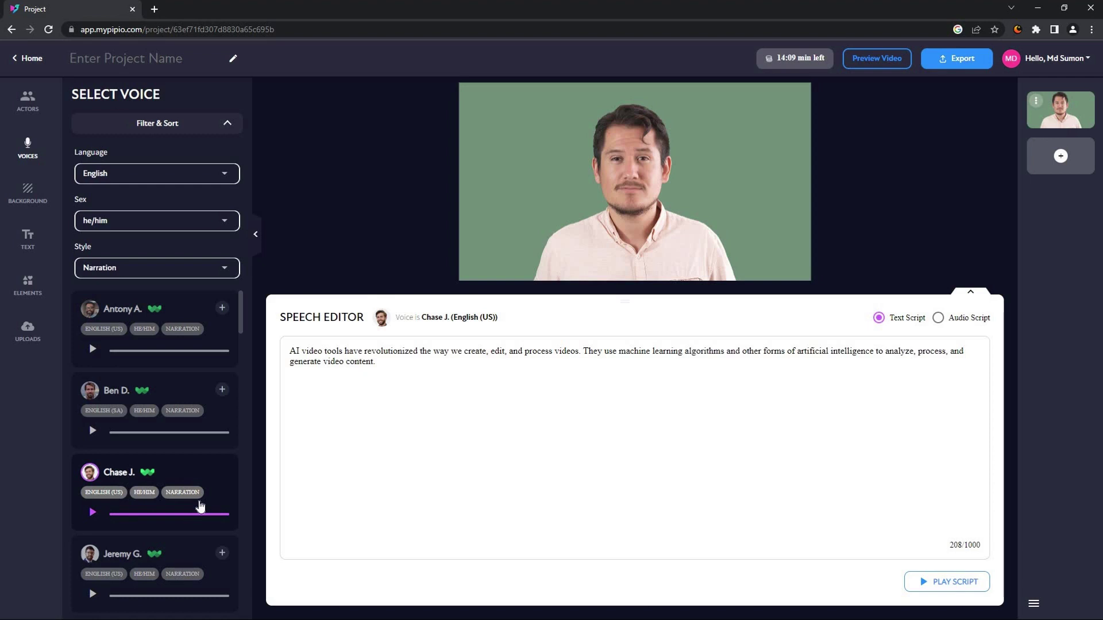
click(29, 194)
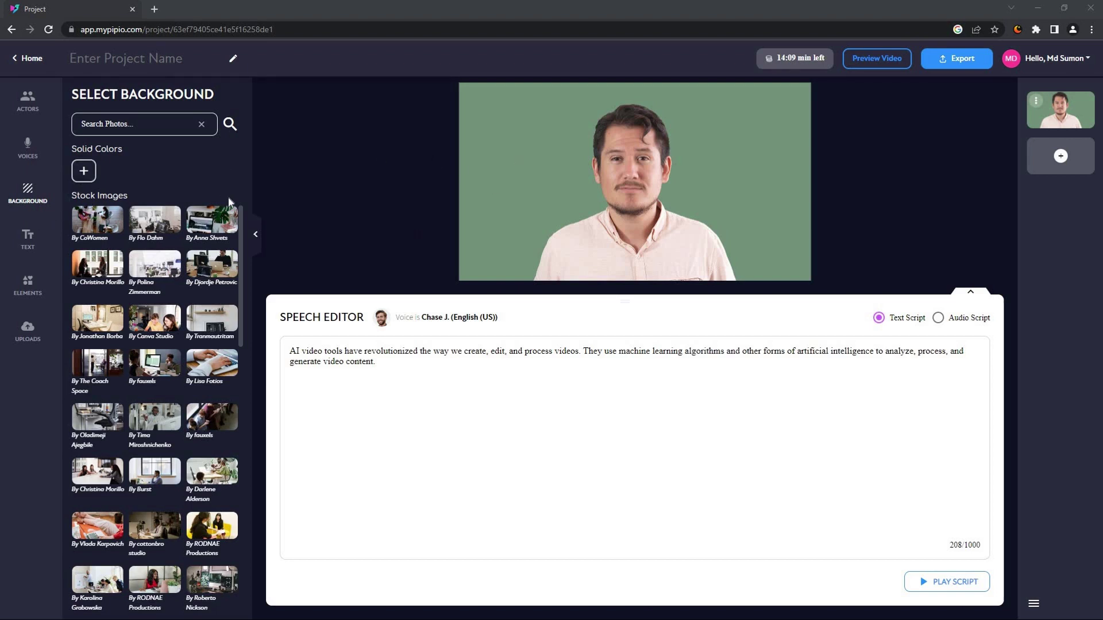
Step: Try a light grey solid colour and an office cubicles photo as the background
click(189, 178)
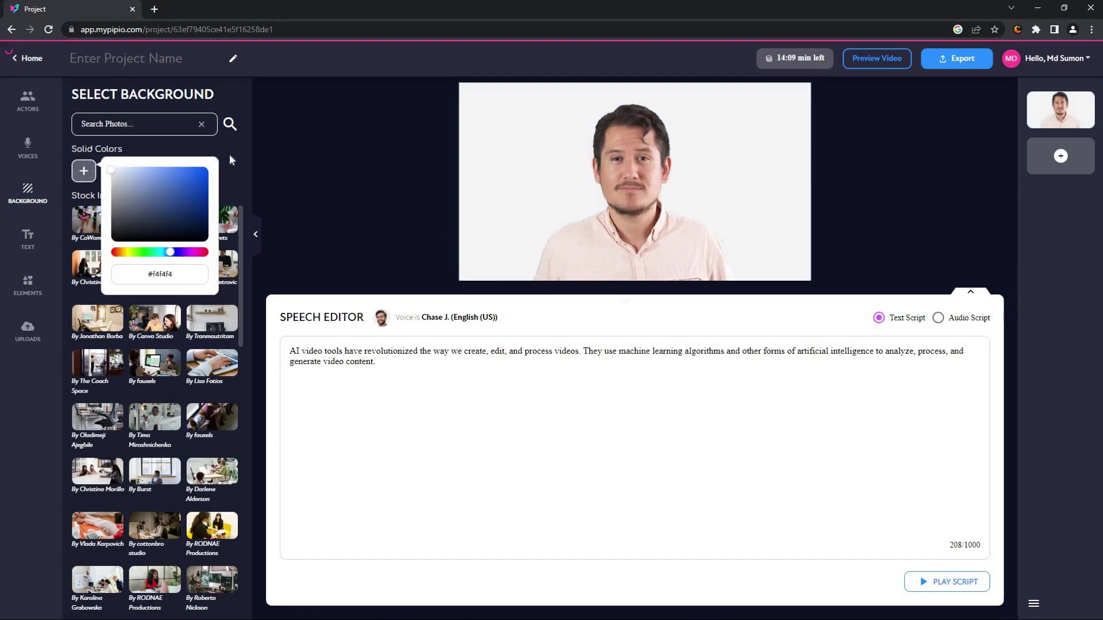
click(83, 265)
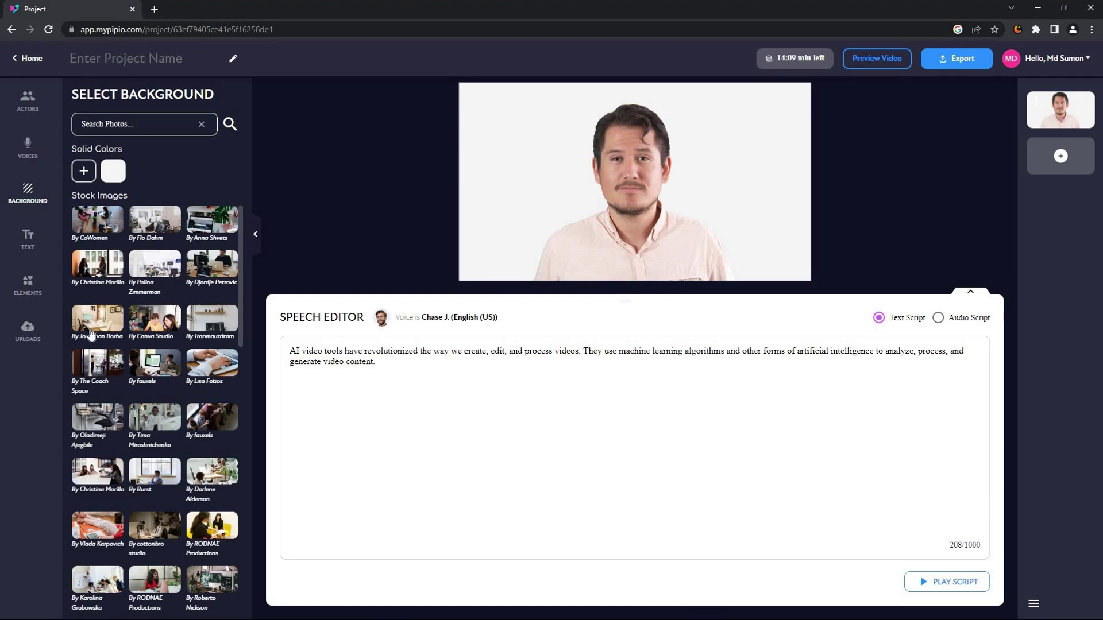
click(122, 428)
click(160, 425)
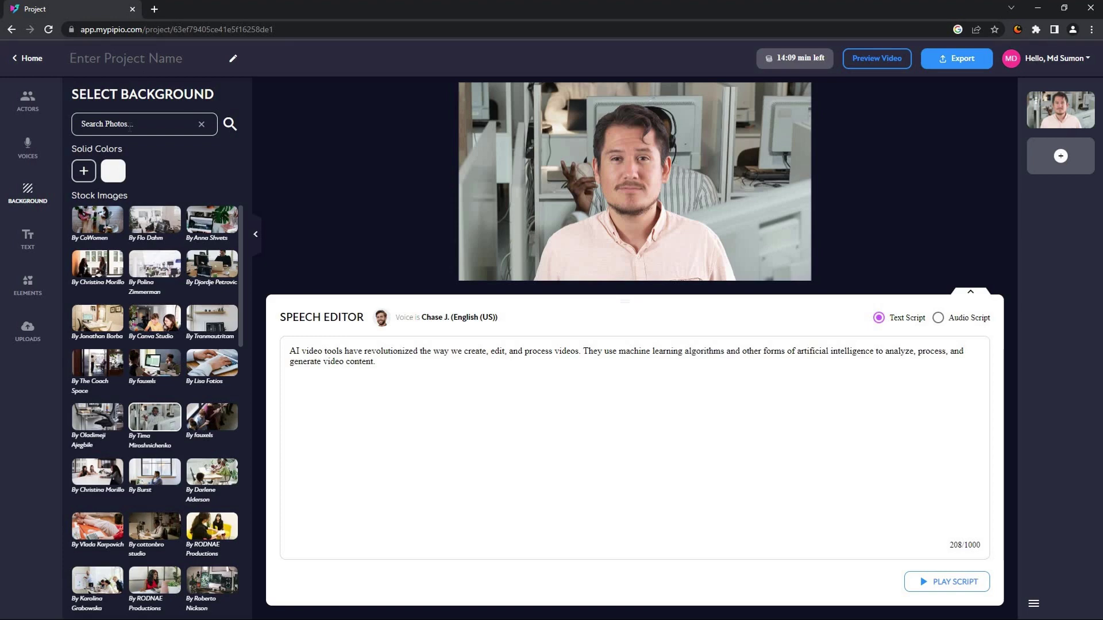
Step: Search stock images for 'wall' and set the brick wall image as background
text(wall)
click(230, 124)
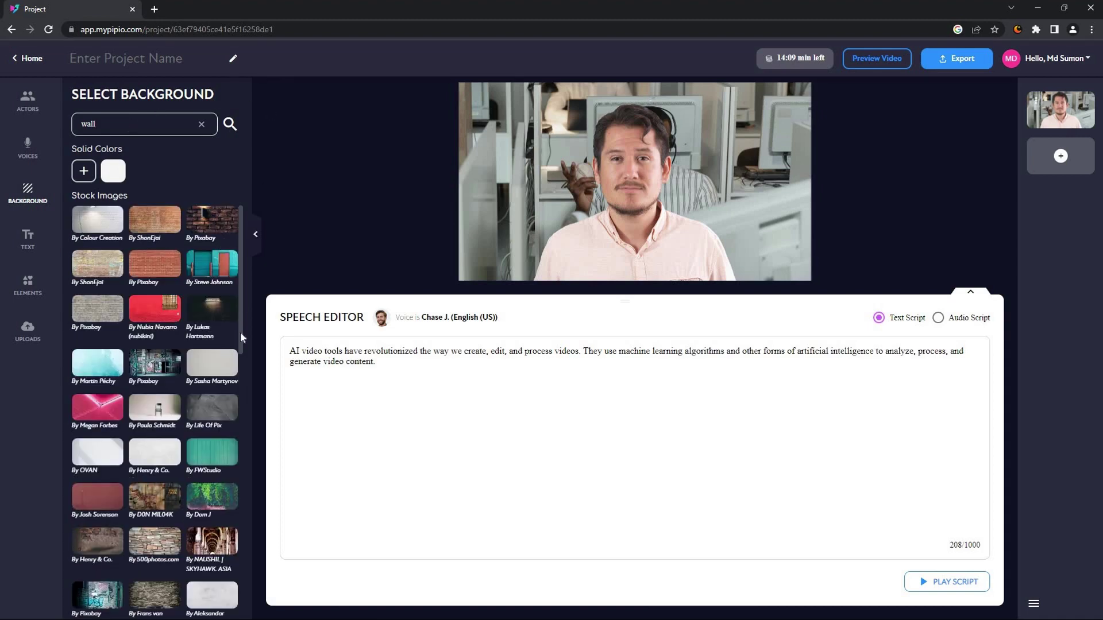
scroll(230, 258, down, 3)
scroll(230, 247, up, 3)
click(213, 230)
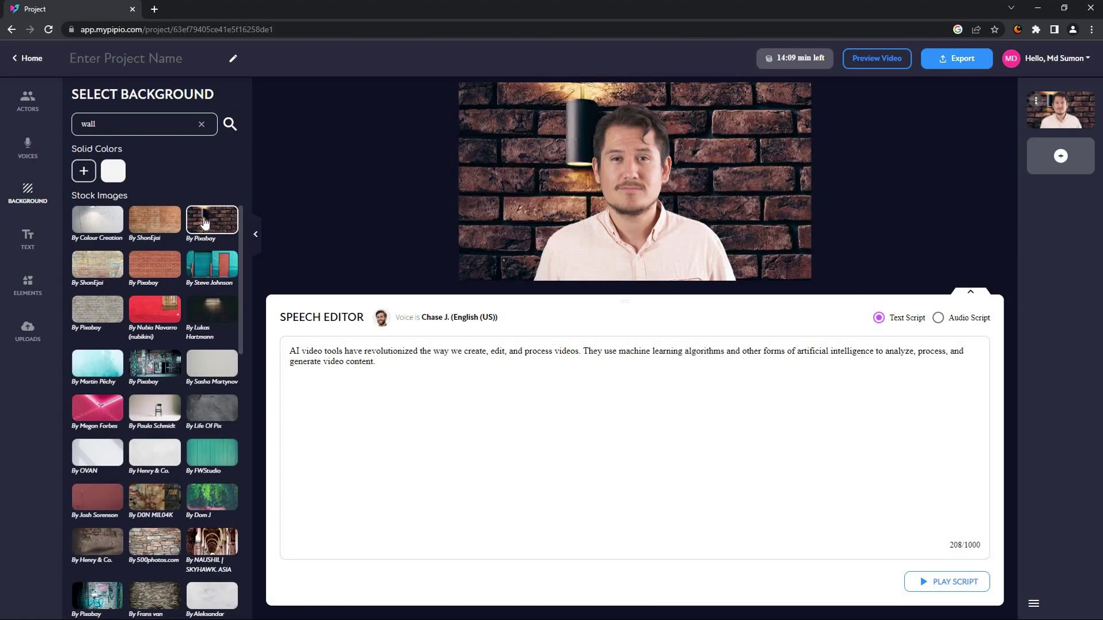
click(36, 251)
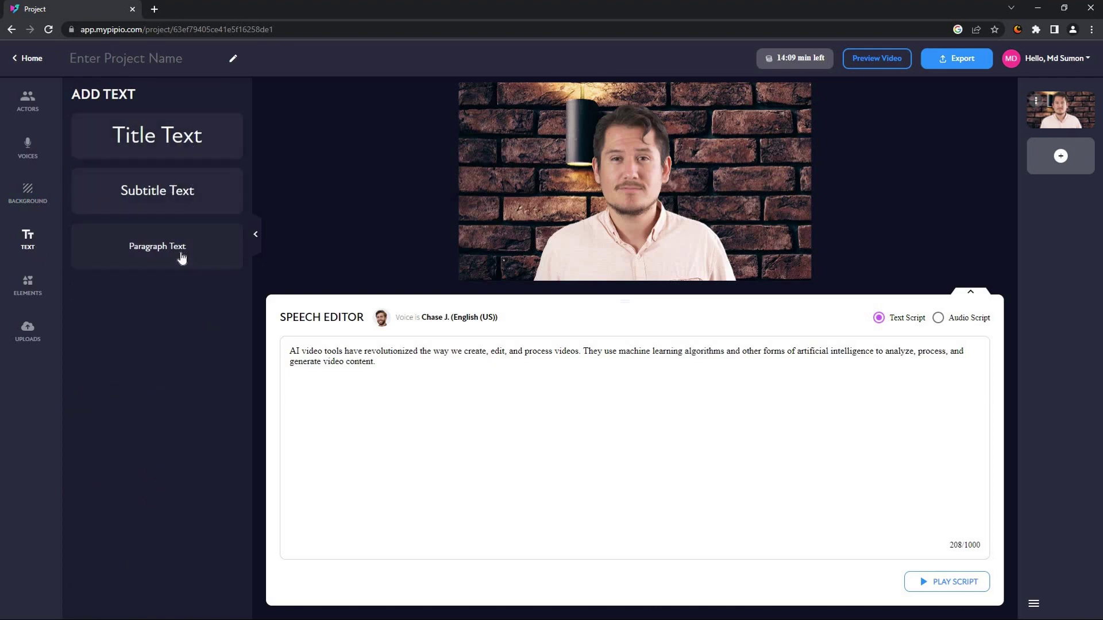
Step: Add a bold 'AI Video' text box to the scene, then open the elements library
click(153, 141)
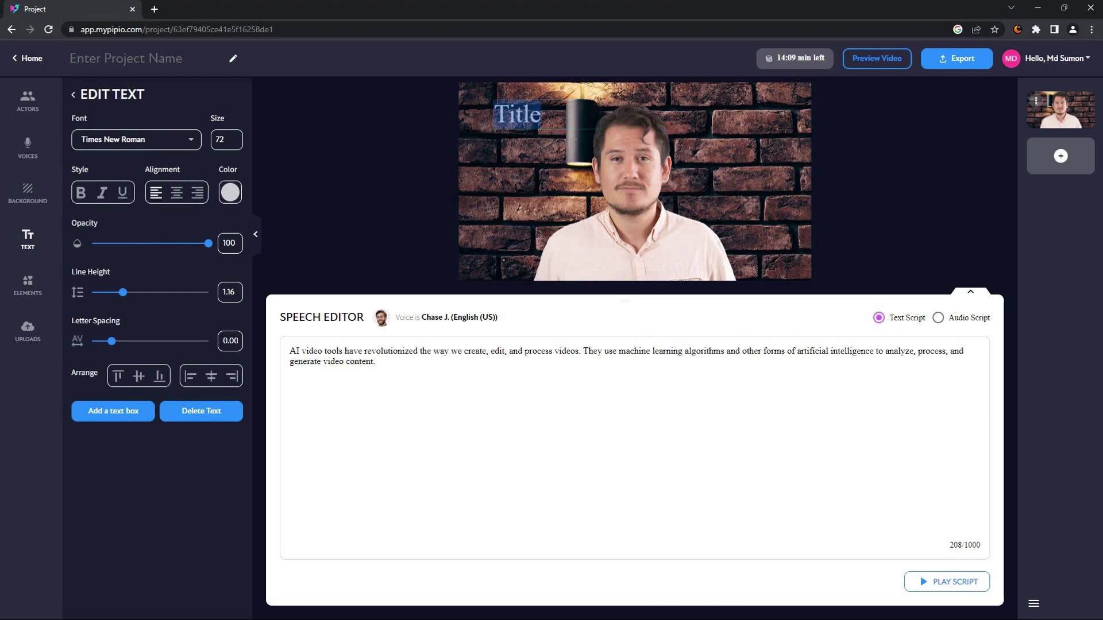
text(AI Video)
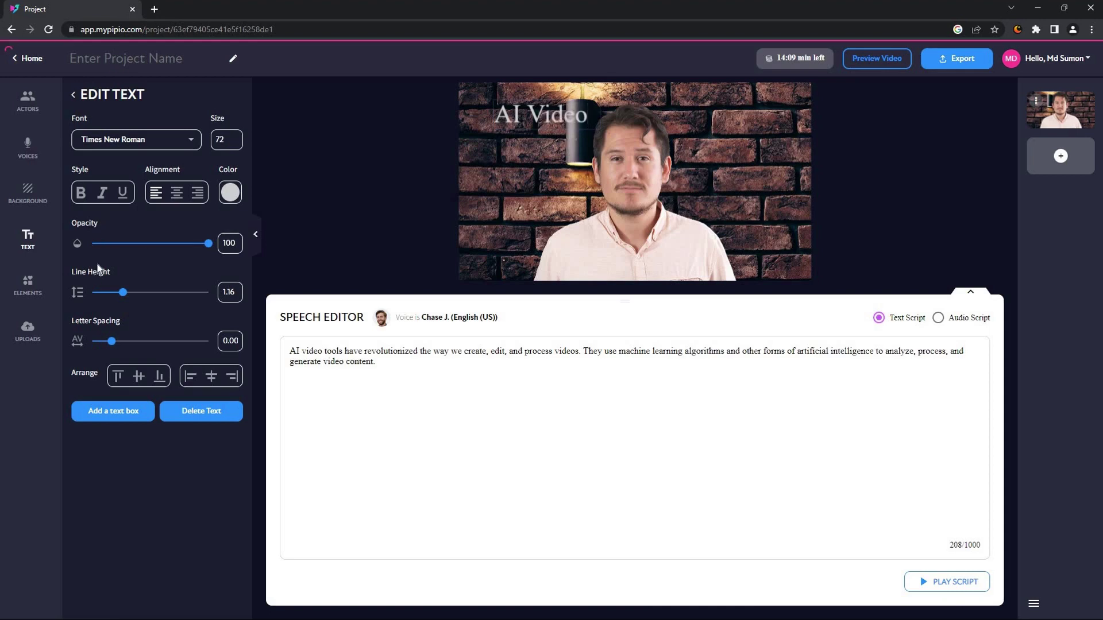
click(81, 197)
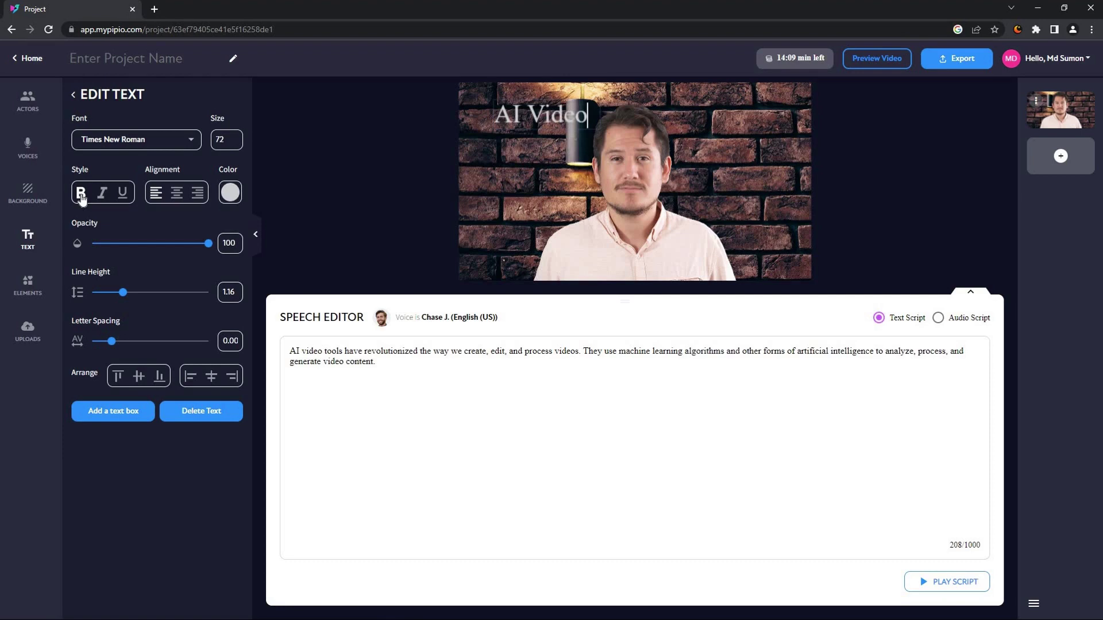
click(51, 291)
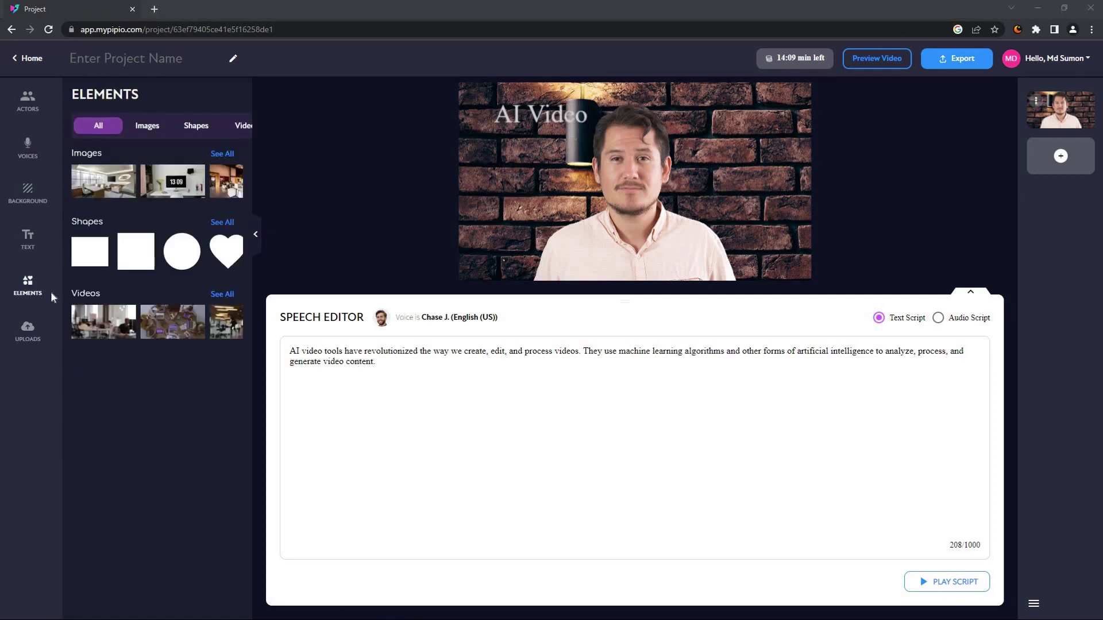
Step: Browse the Images and Shapes elements, then list the stock video clips from Pressmaster and Free Videos
click(151, 130)
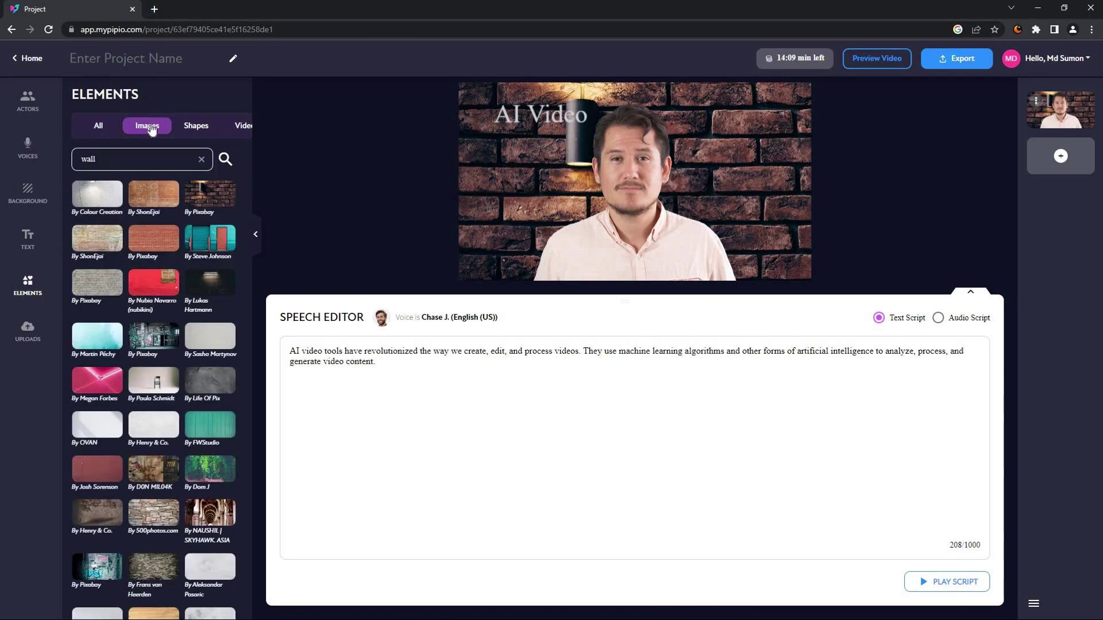
click(195, 125)
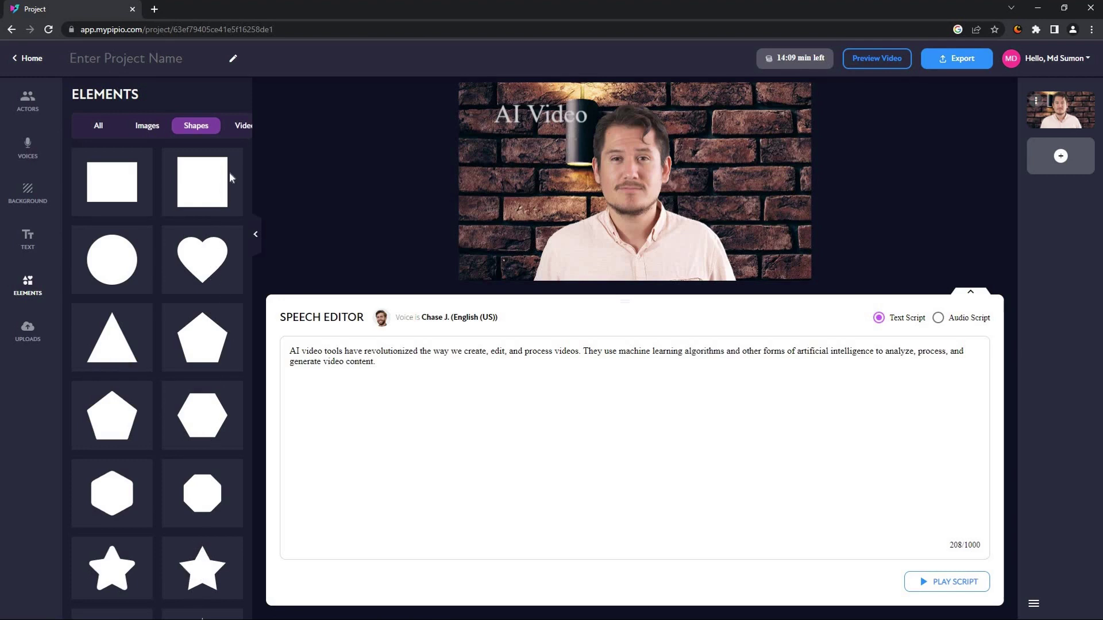
click(241, 131)
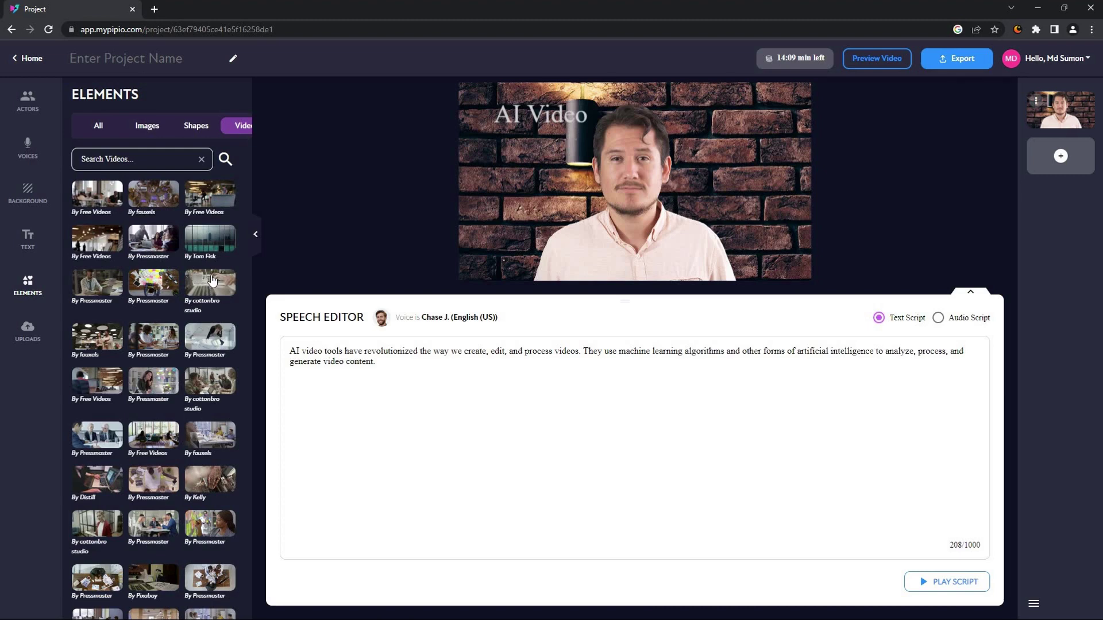
Step: Add the city-window video, enlarge it to cover the scene, and send it behind the actor
click(212, 240)
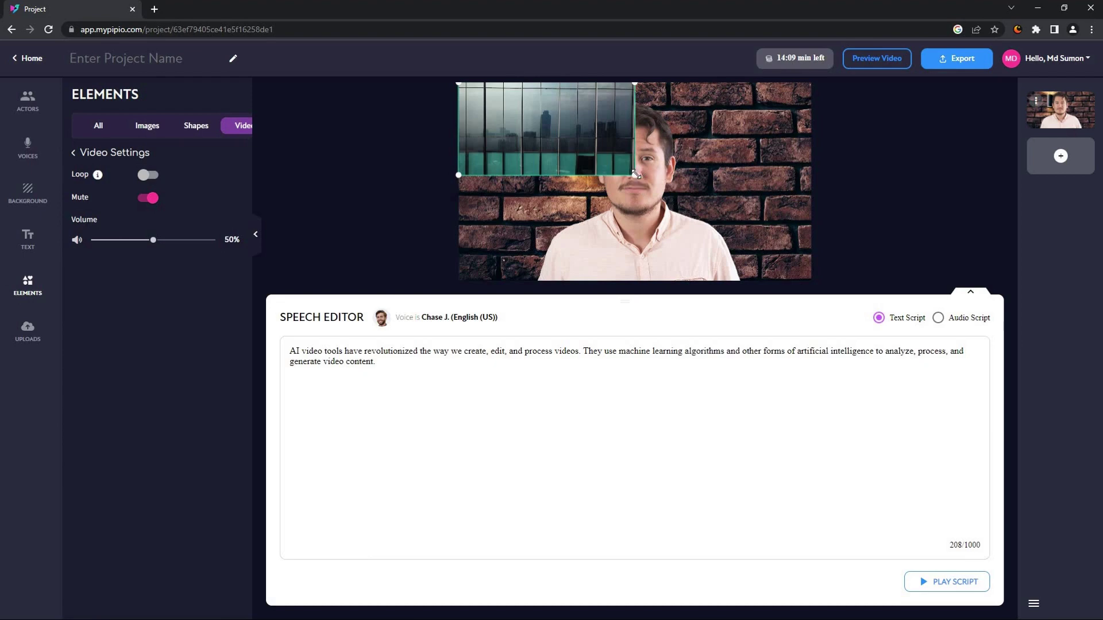
drag(668, 208, 603, 188)
right_click(603, 188)
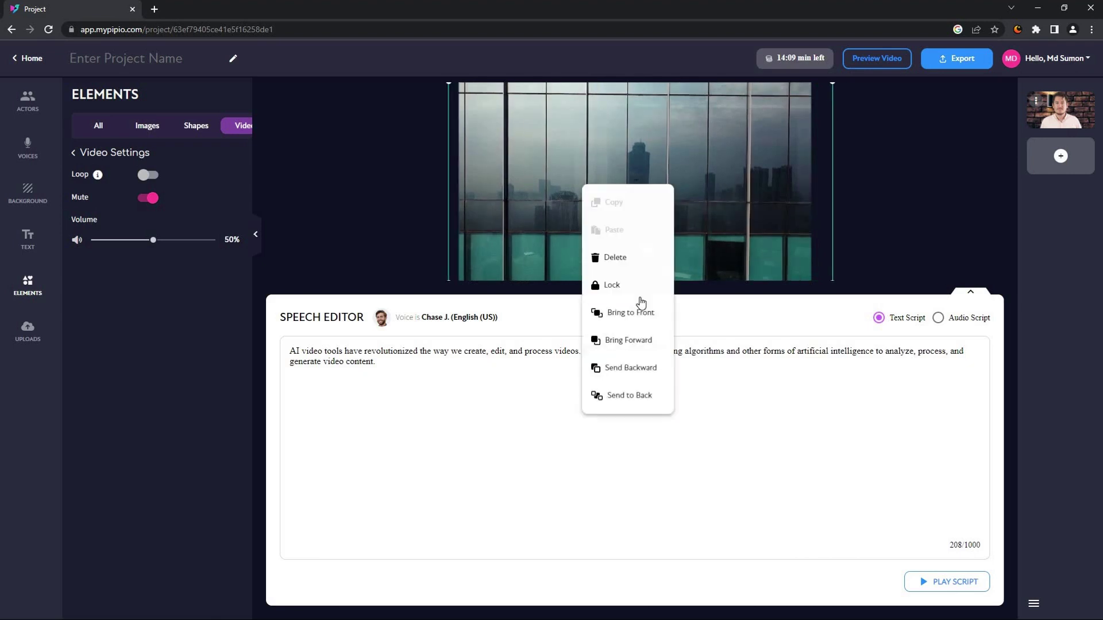
click(630, 395)
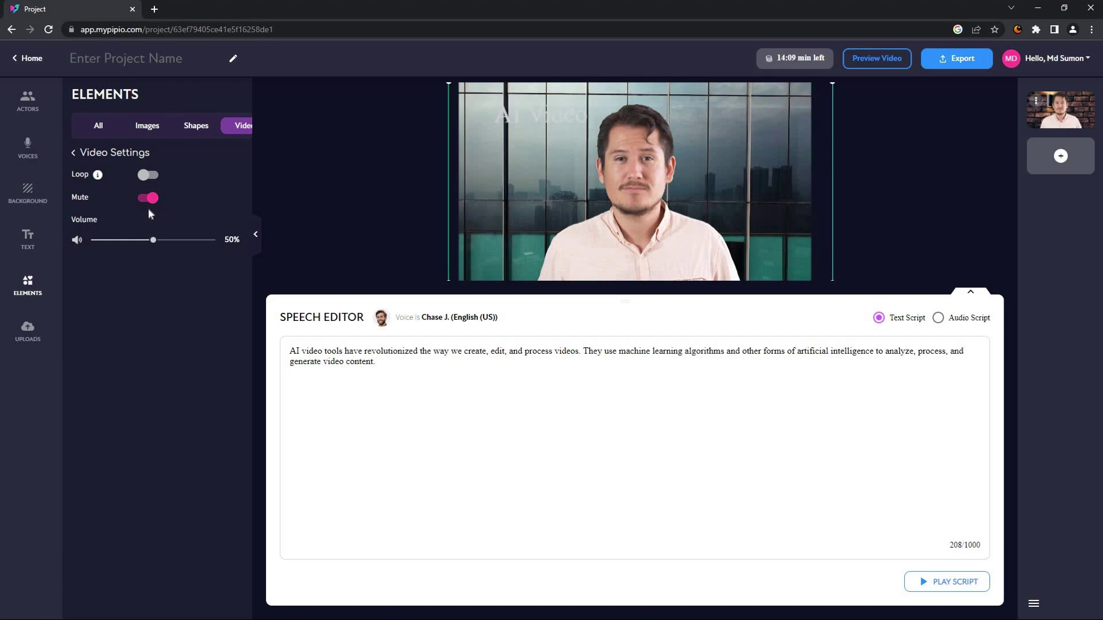
click(28, 332)
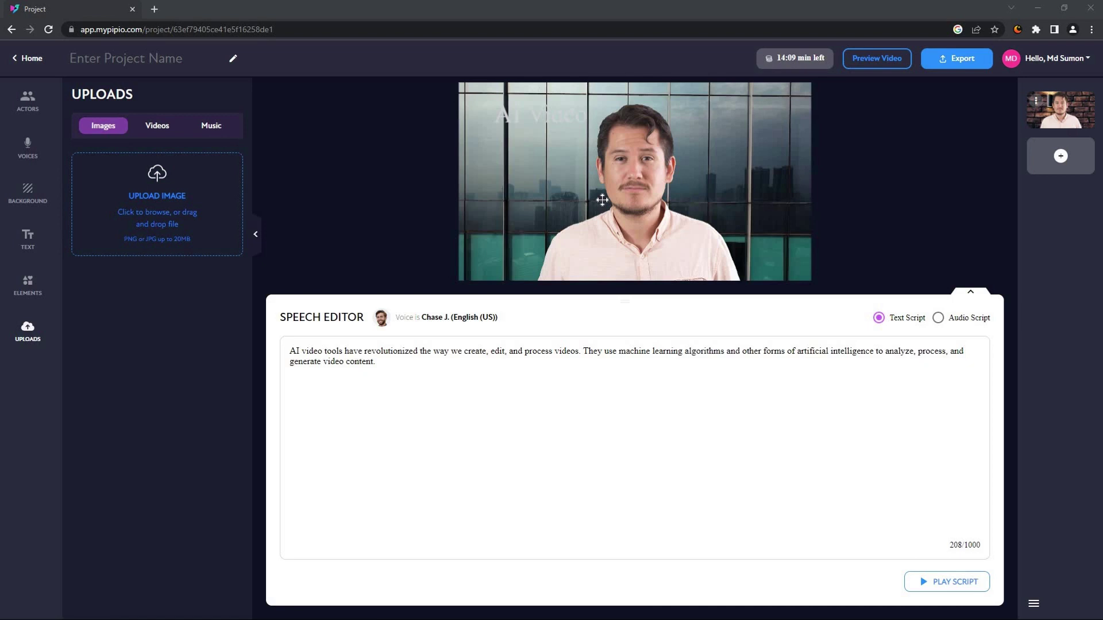
Step: Show the Music upload option for MP3, M4A or WAV files up to 15MB
click(154, 129)
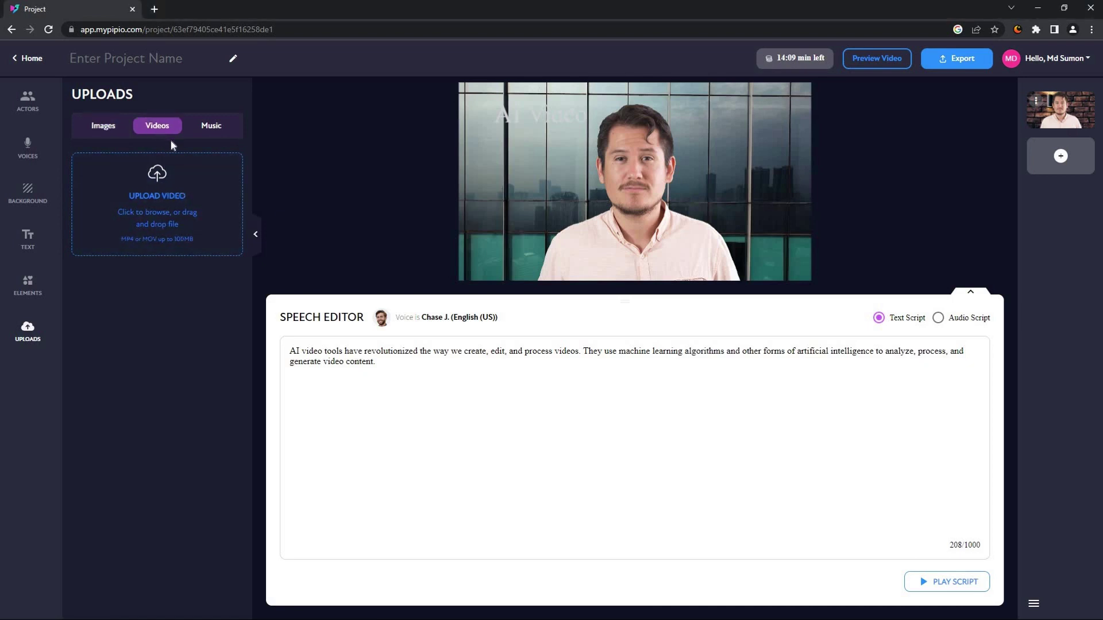
click(211, 130)
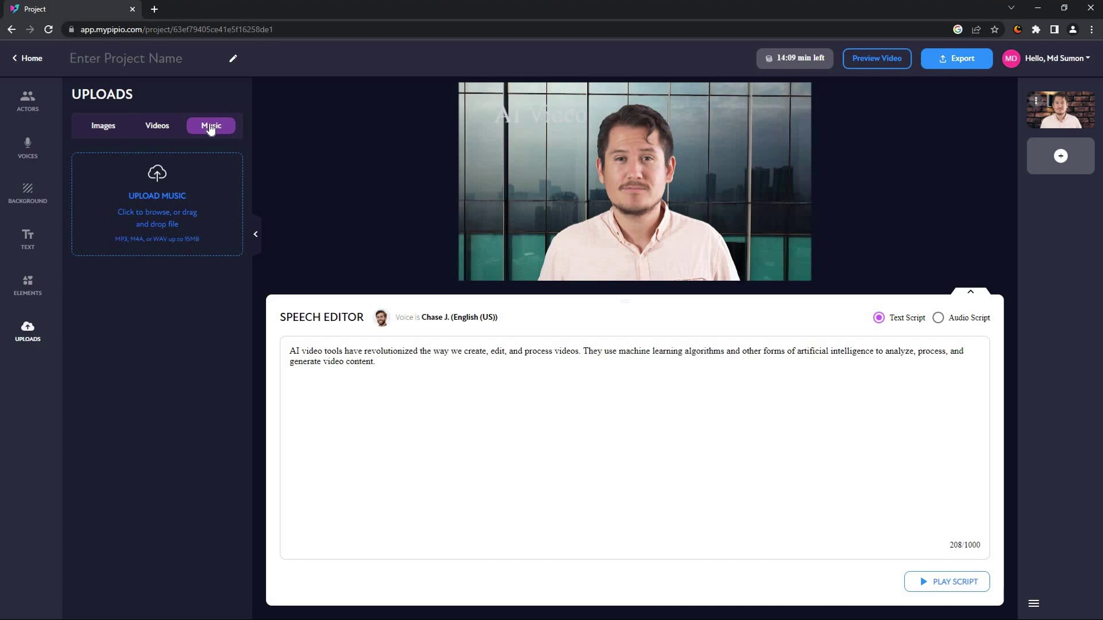
Step: Switch narration to Audio Script mode, which accepts MP3, M4A or WAV files up to 15 MB
click(521, 392)
click(938, 319)
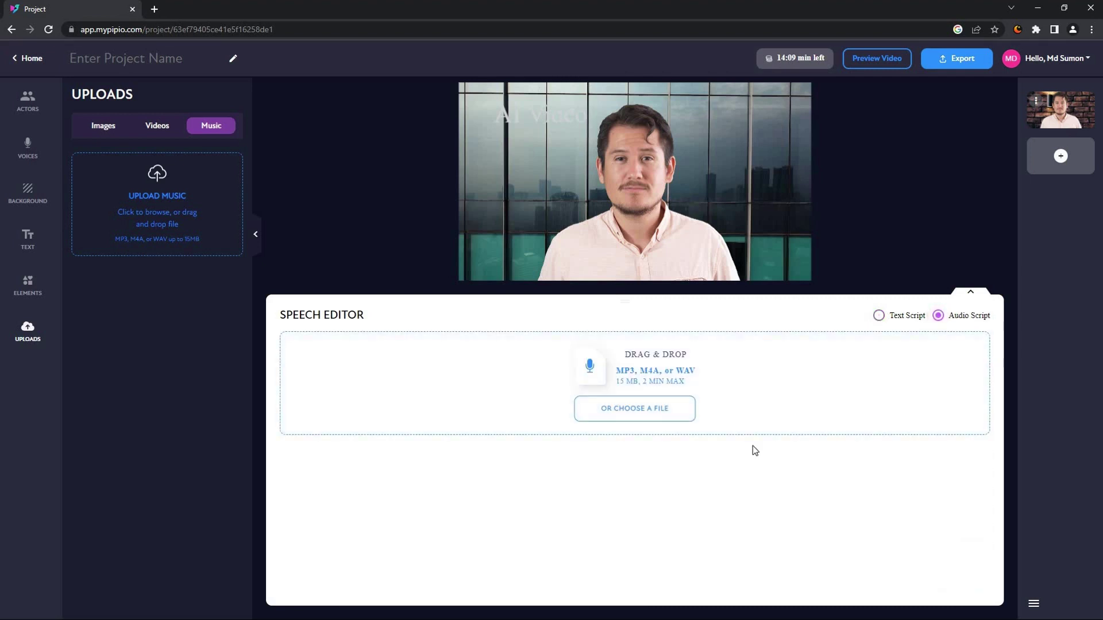
Step: Add a second green scene and then delete it, leaving only the actor clip
click(1061, 159)
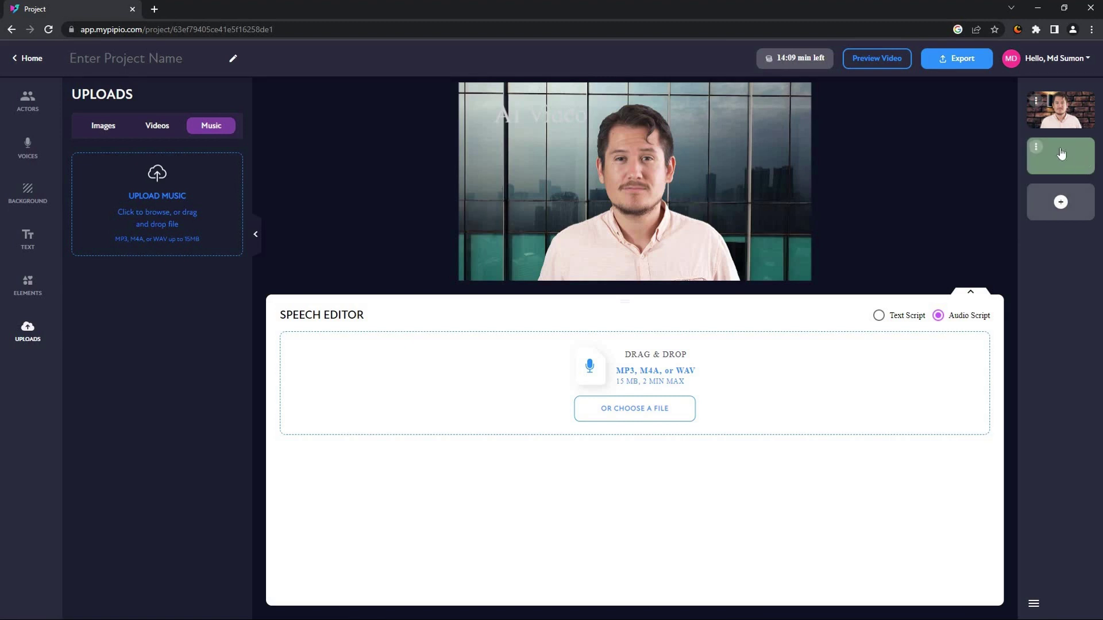
click(1036, 147)
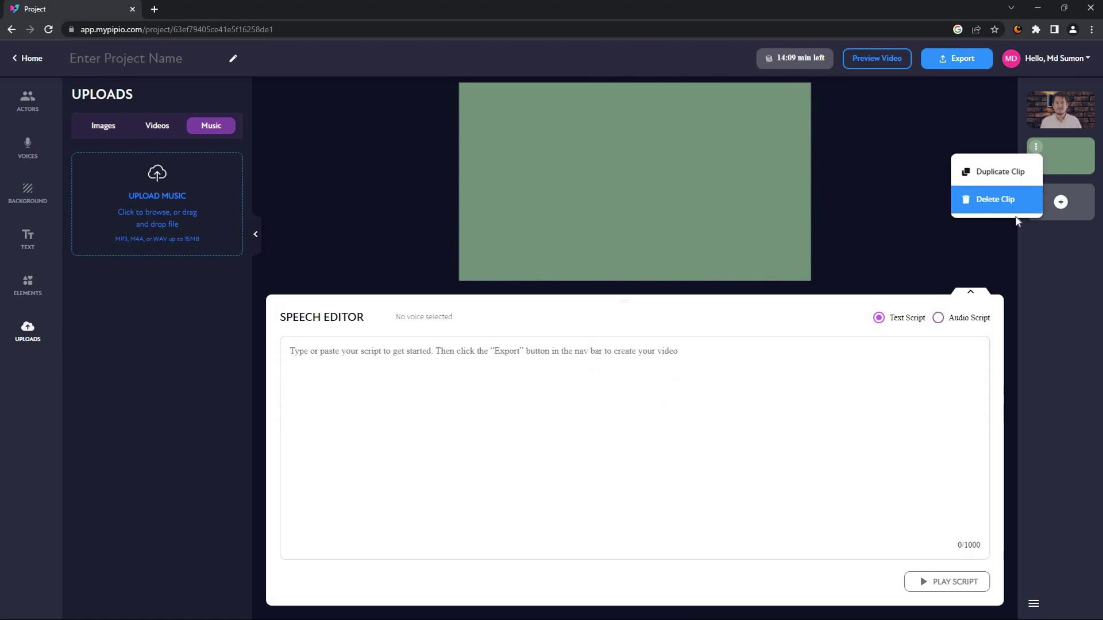
click(998, 201)
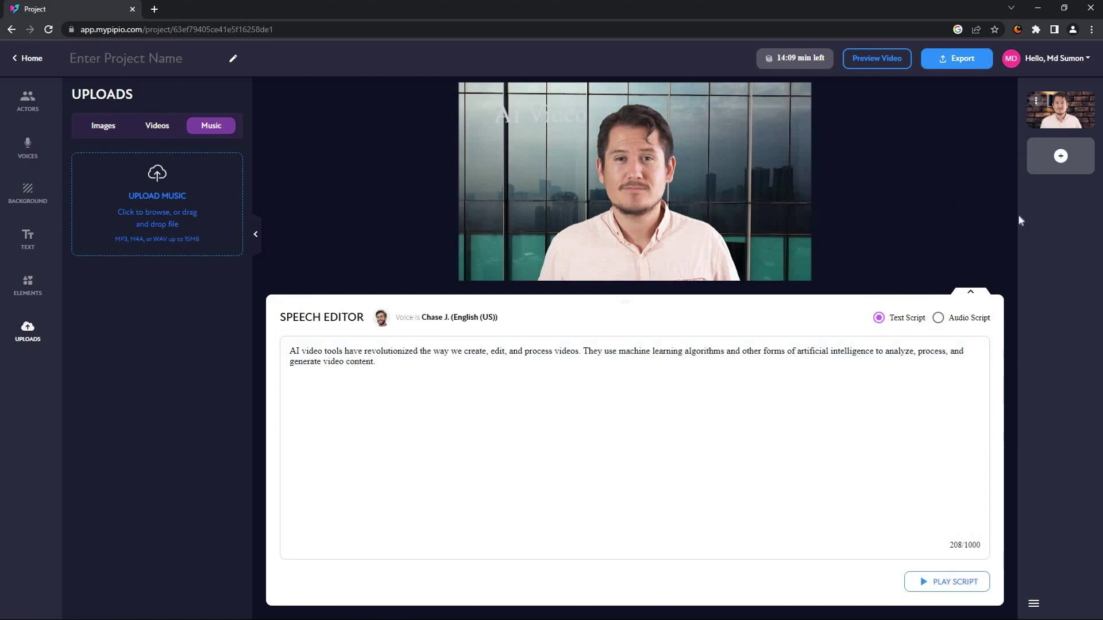
Step: Export the project and download the finished 12-second Untitled Project video from the dashboard
click(963, 61)
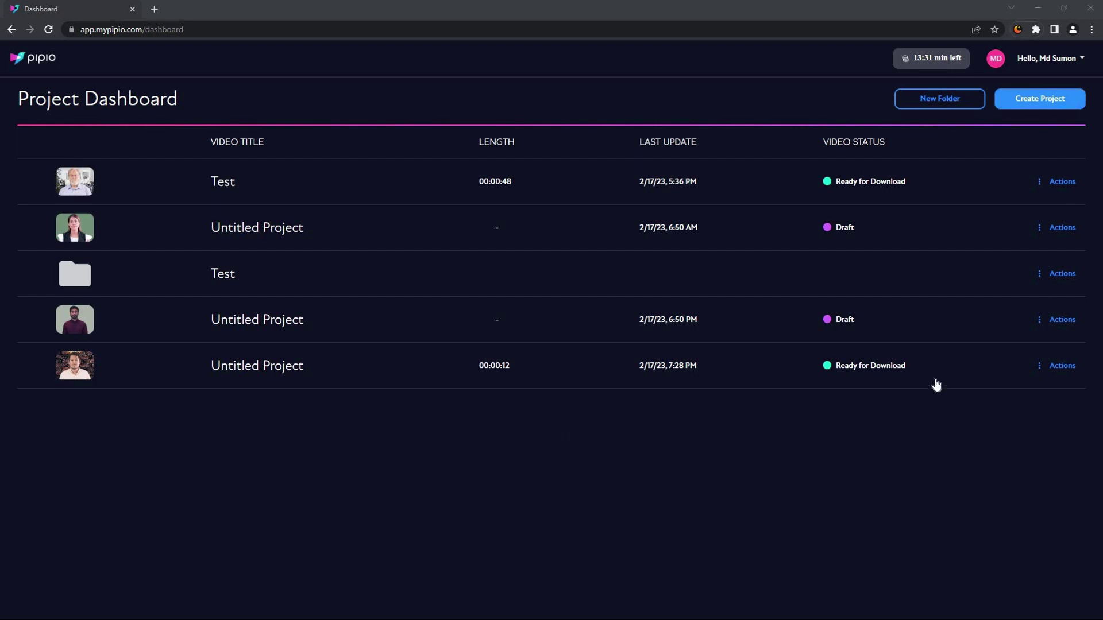
click(1029, 390)
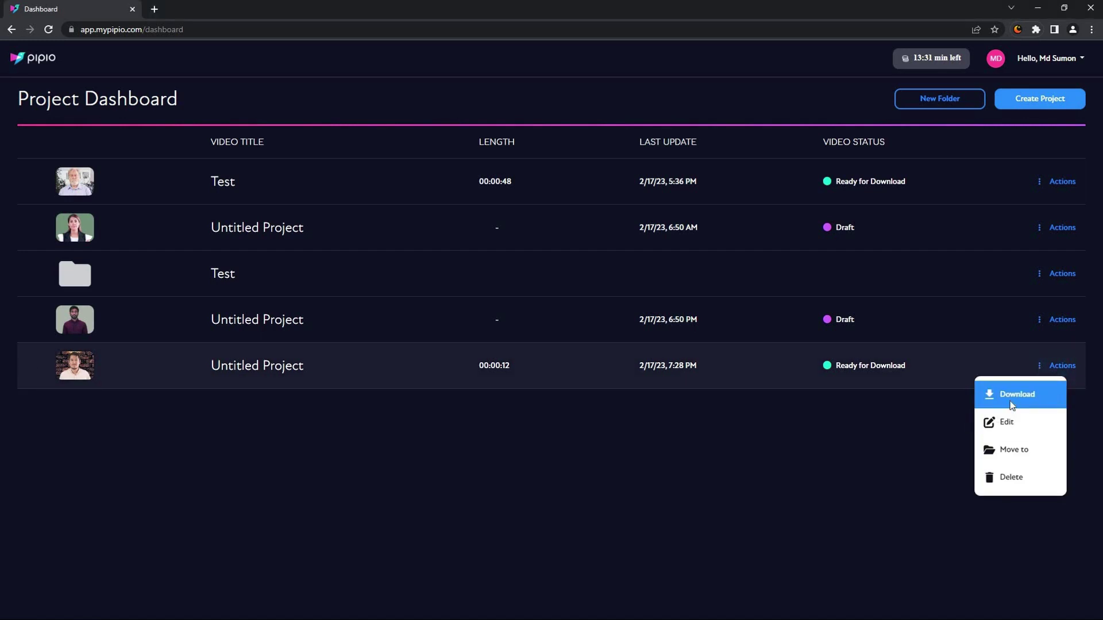
click(1011, 402)
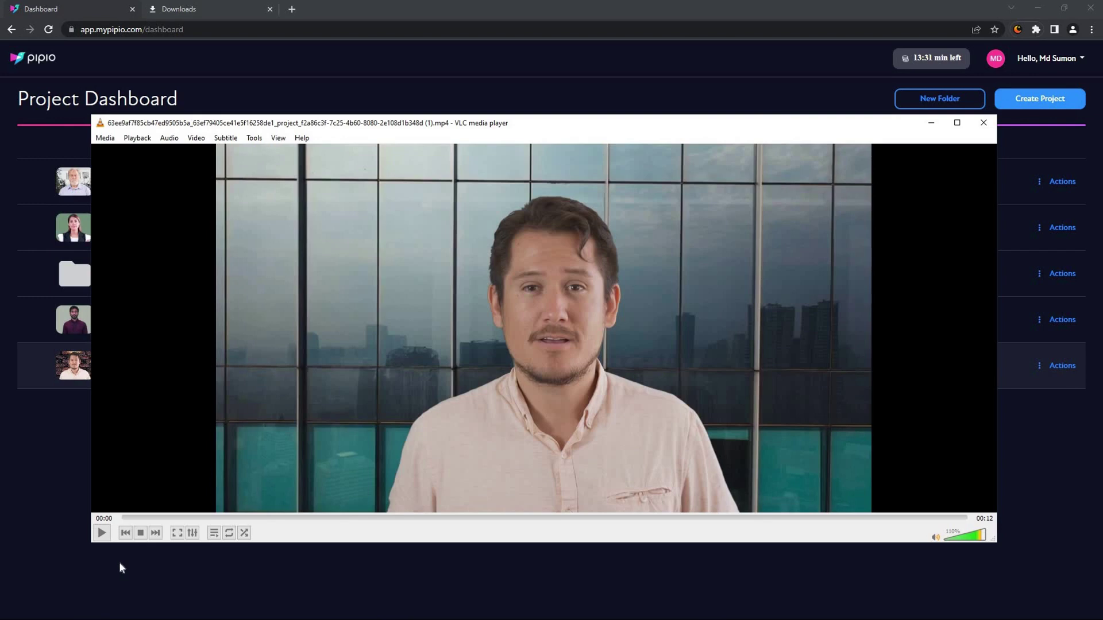
Step: Play the downloaded 12-second narrated video in VLC, then close VLC with Alt+F4
click(103, 535)
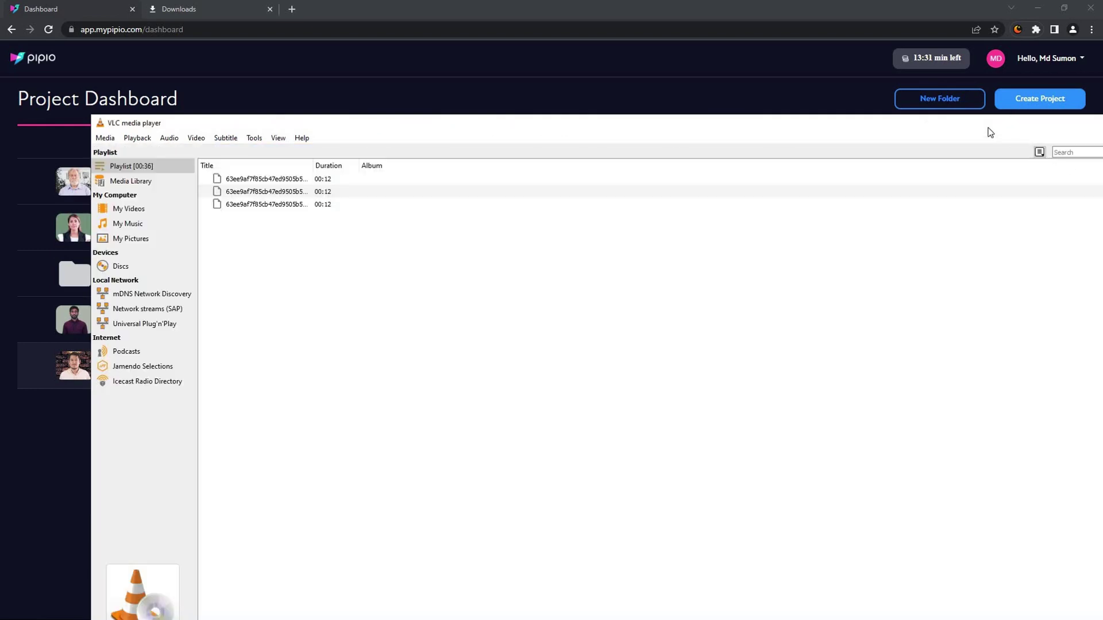
key(alt+F4)
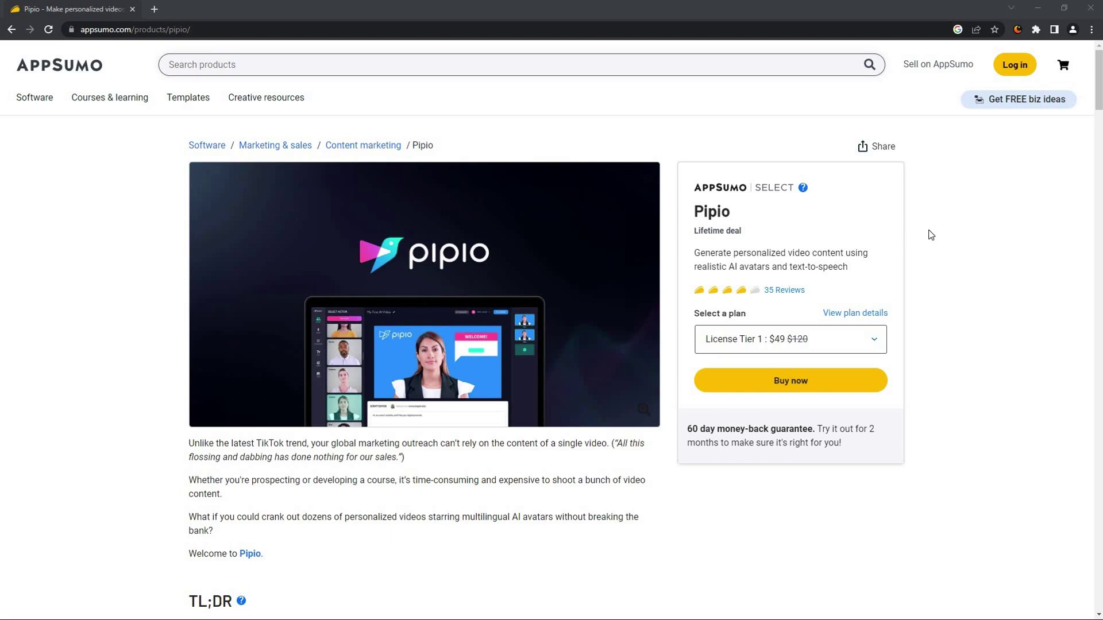
Step: Scroll the AppSumo Pipio page down to License Tiers 1–3 at $49, $169 and $299
scroll(919, 242, down, 1)
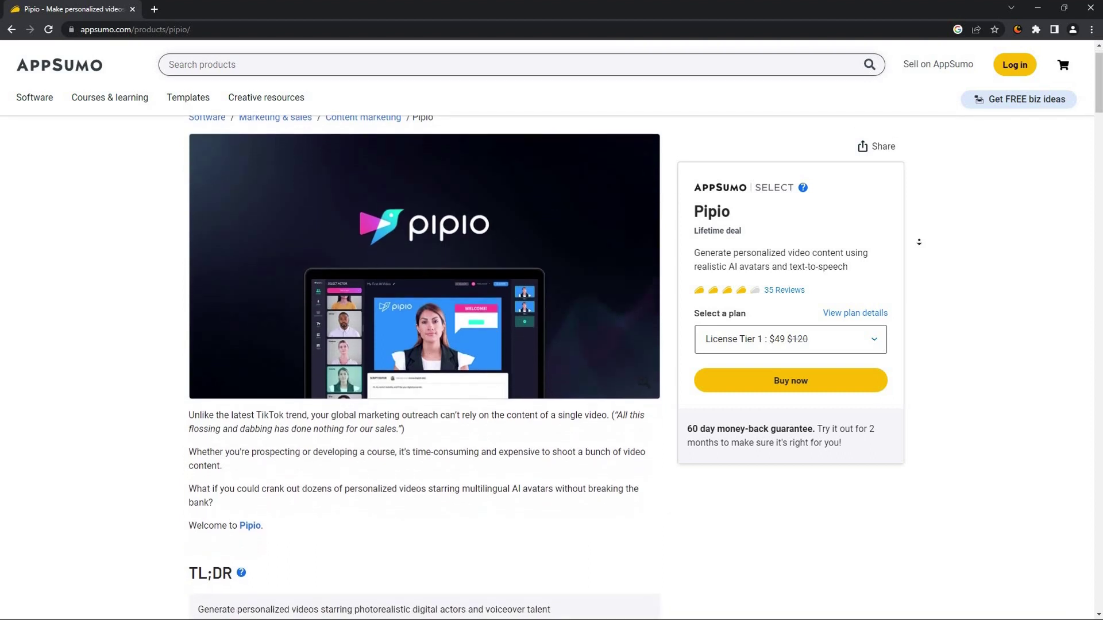
scroll(919, 242, down, 2)
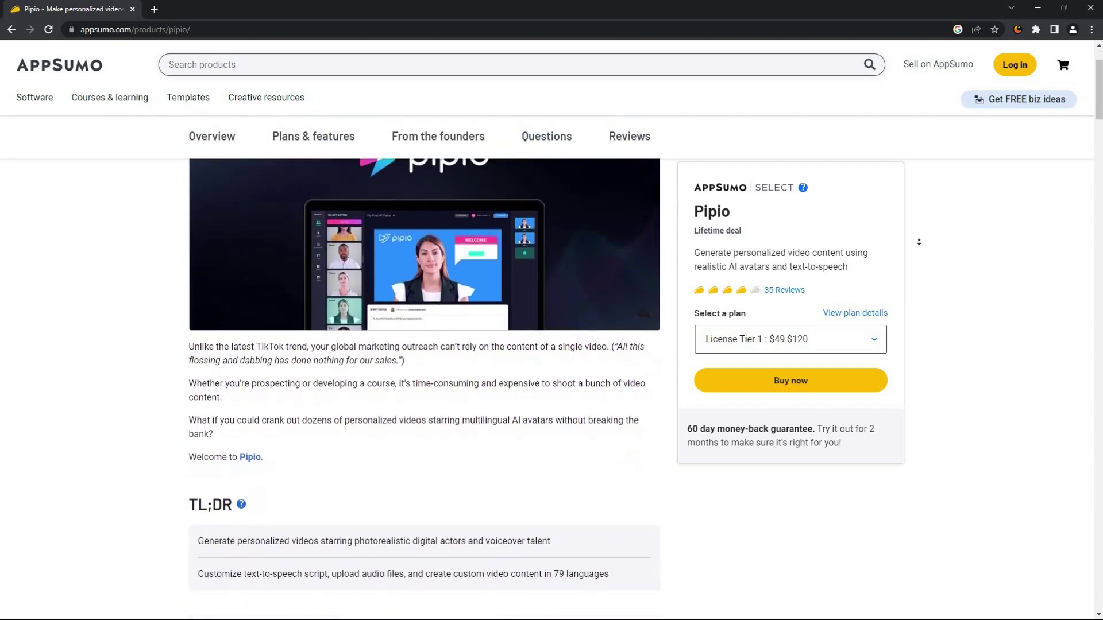
scroll(918, 242, down, 2)
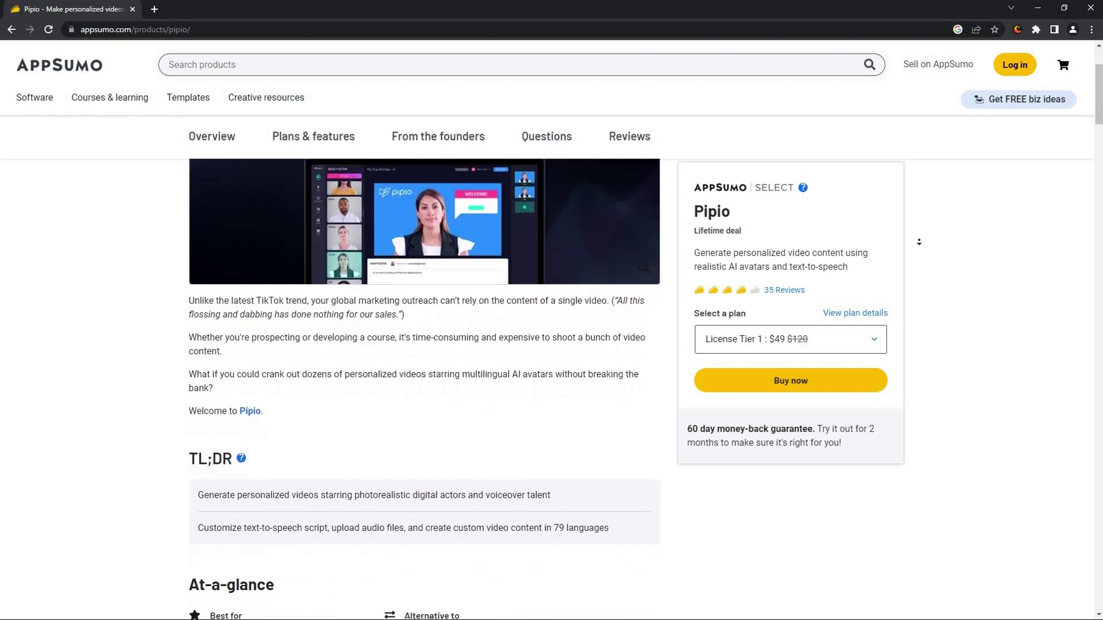
scroll(919, 242, down, 2)
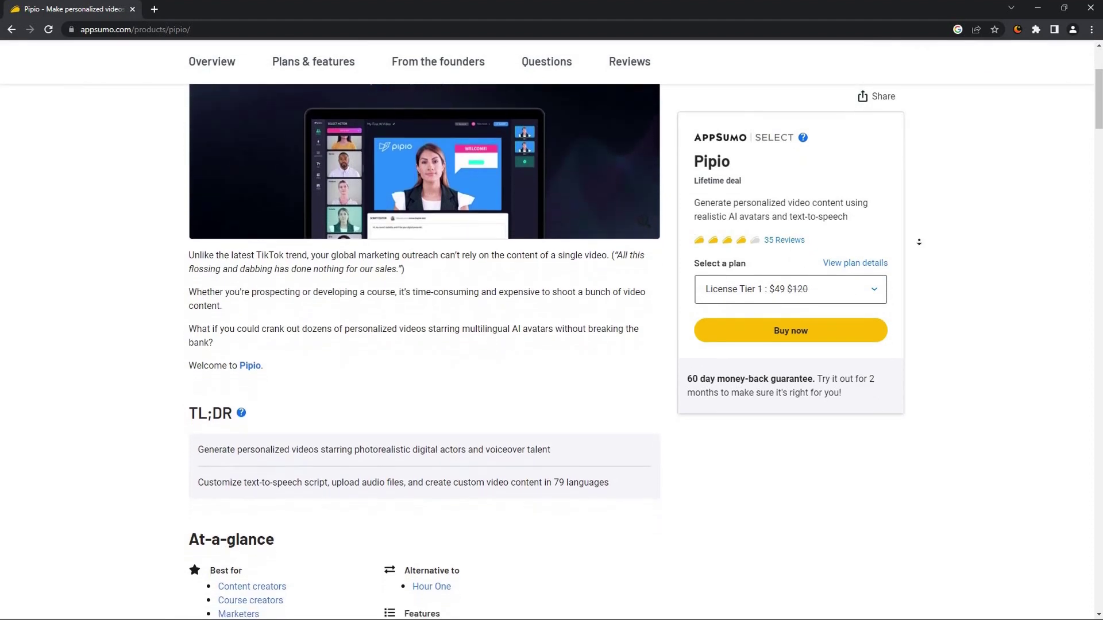
scroll(919, 242, down, 2)
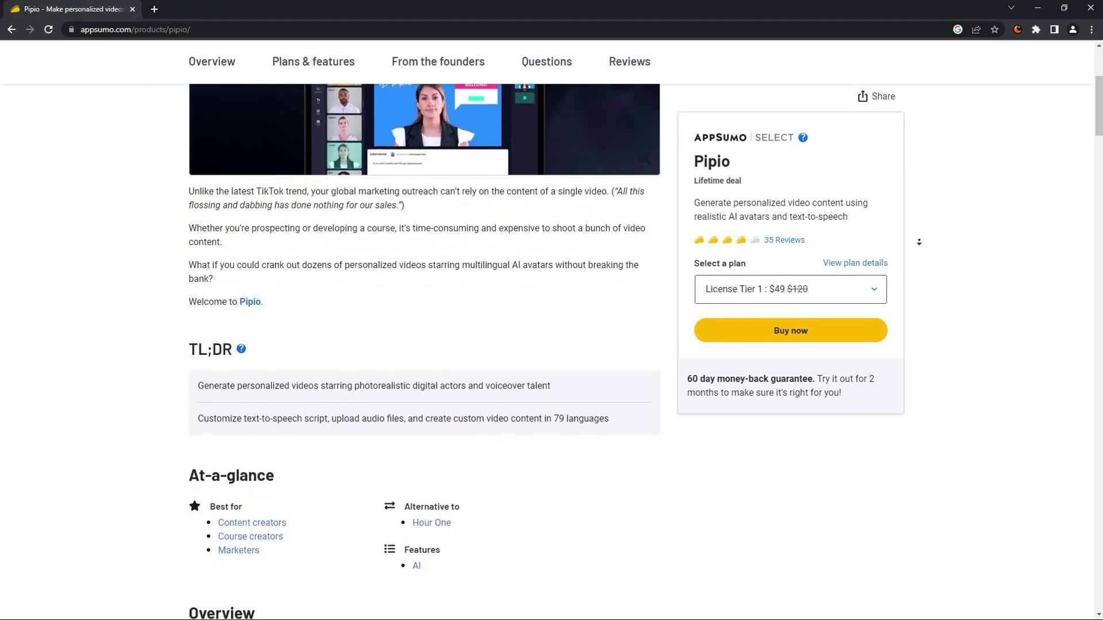
scroll(919, 242, down, 2)
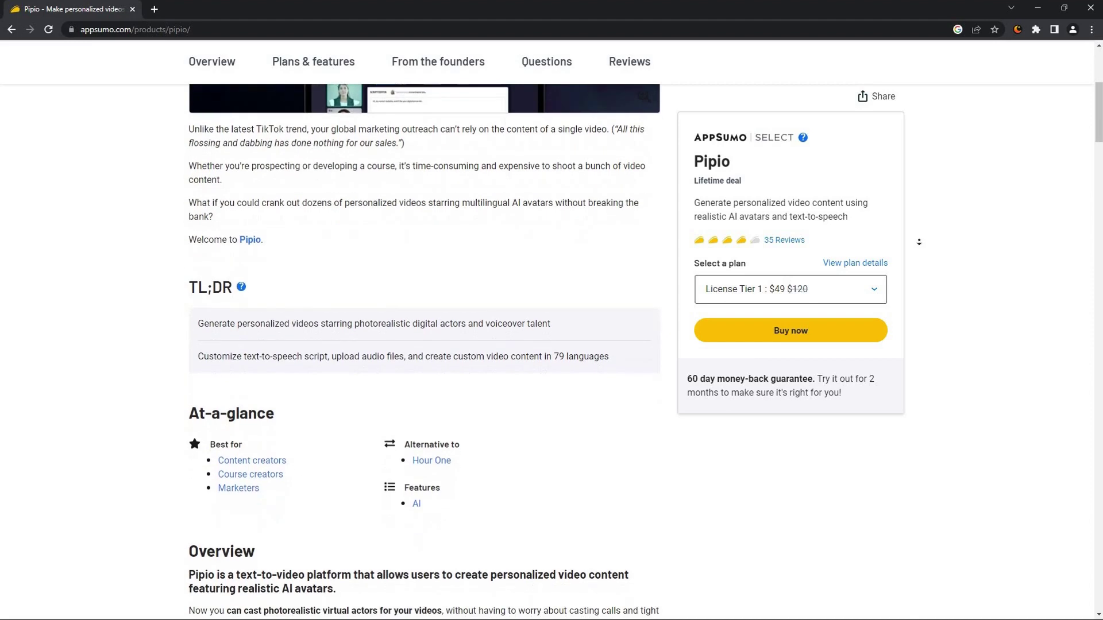
scroll(919, 242, down, 2)
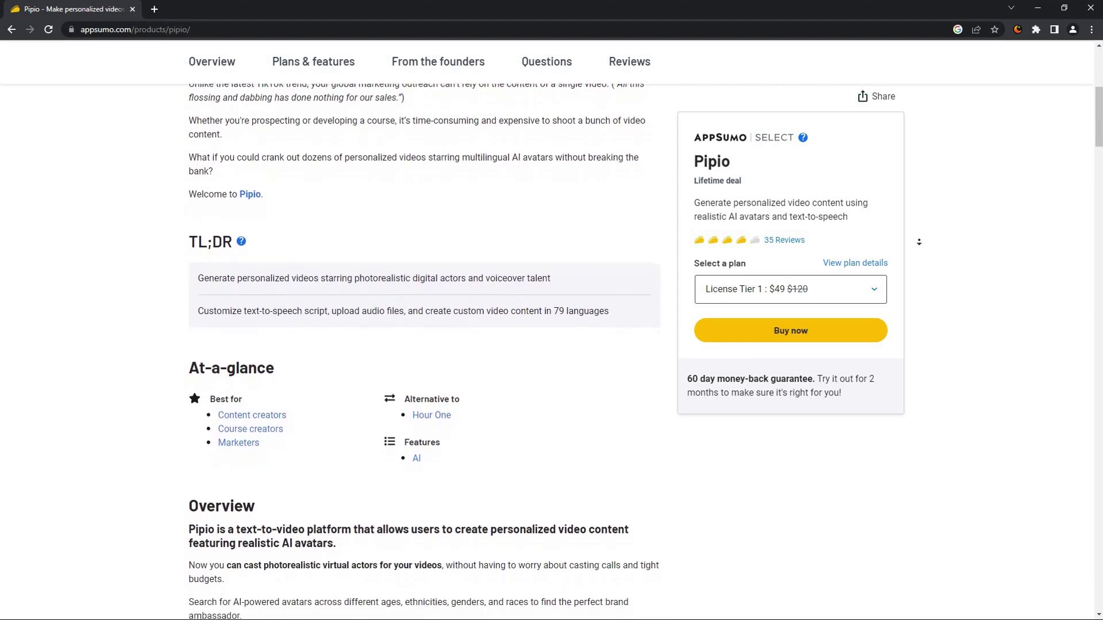
scroll(919, 241, down, 2)
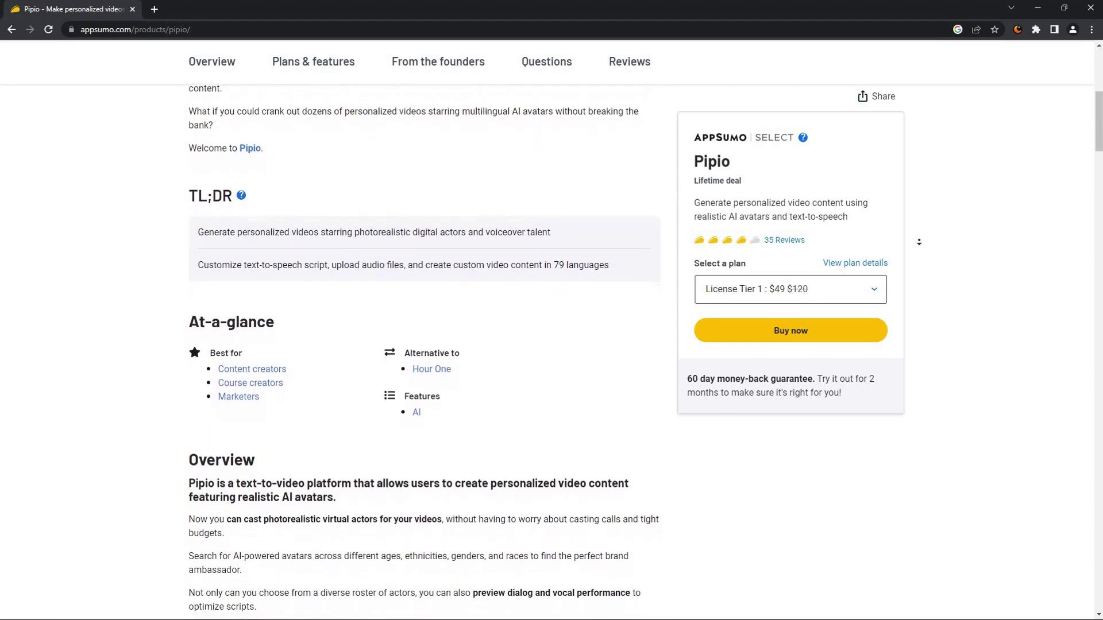
scroll(919, 242, down, 3)
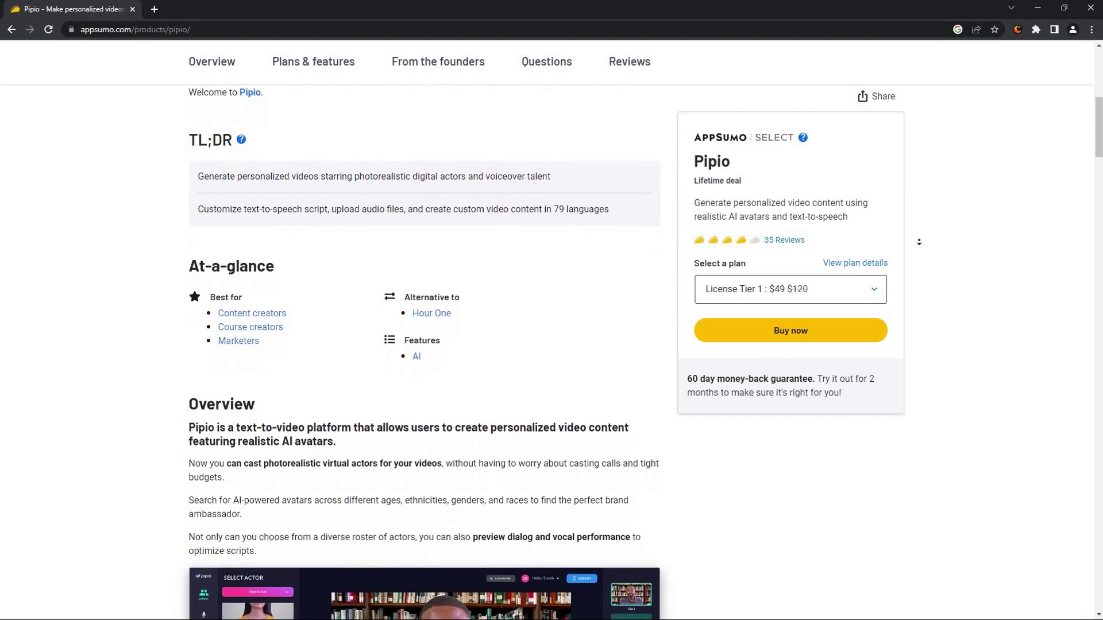
scroll(919, 242, down, 2)
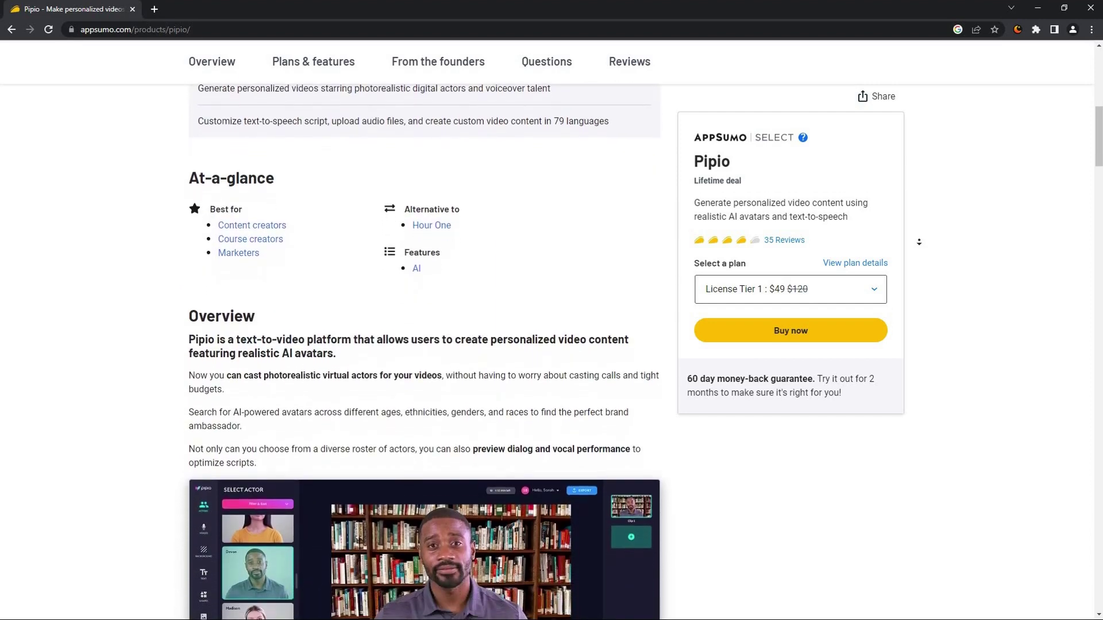
scroll(919, 242, down, 2)
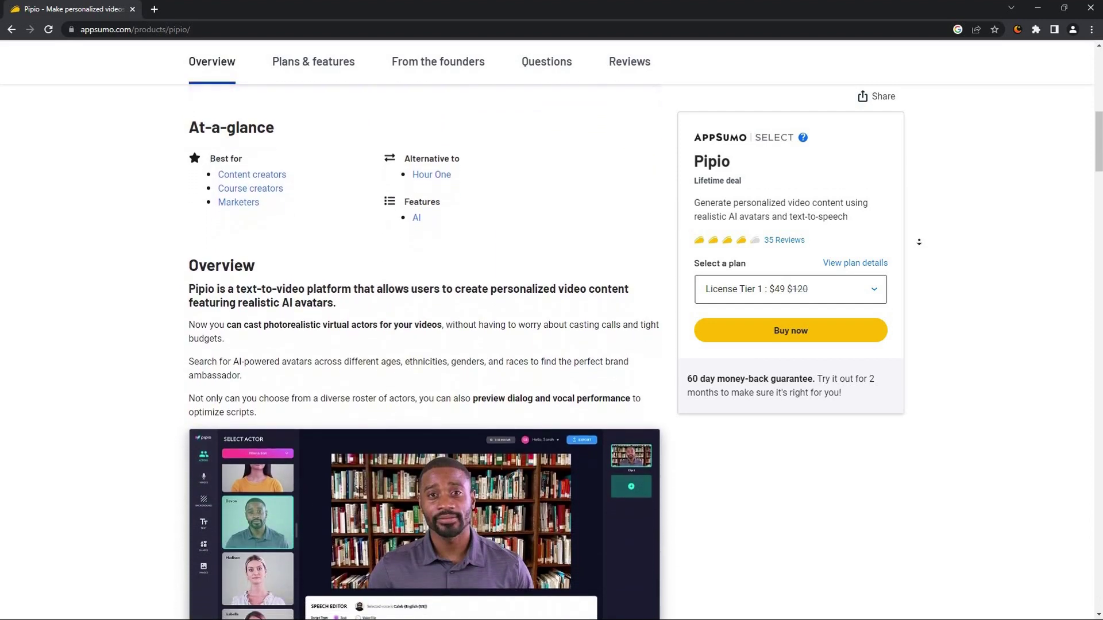
scroll(919, 242, down, 2)
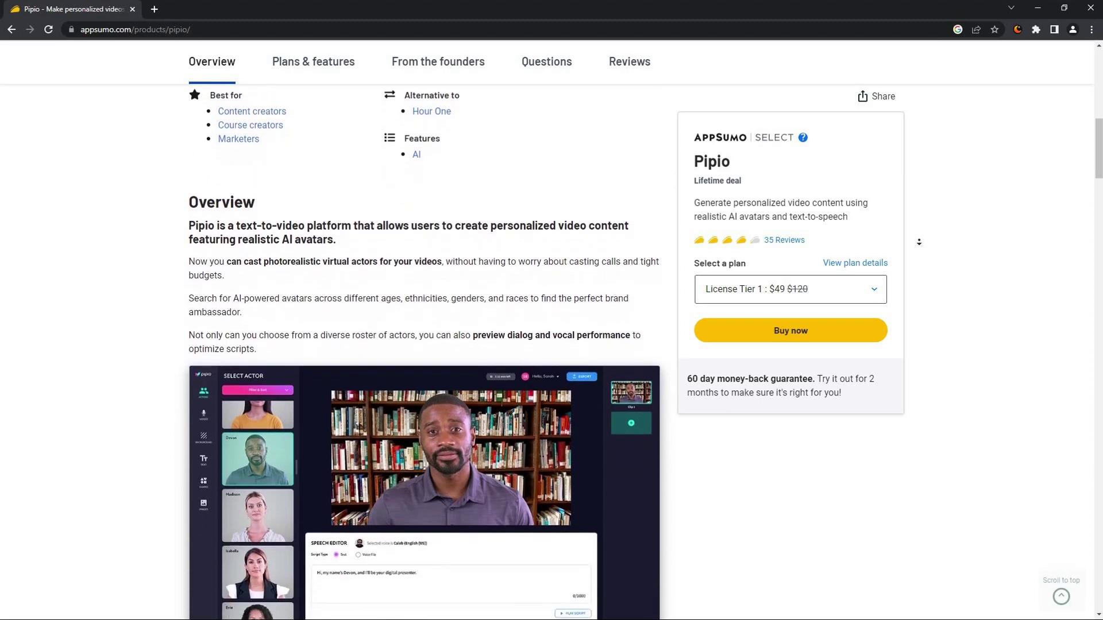
scroll(919, 242, down, 2)
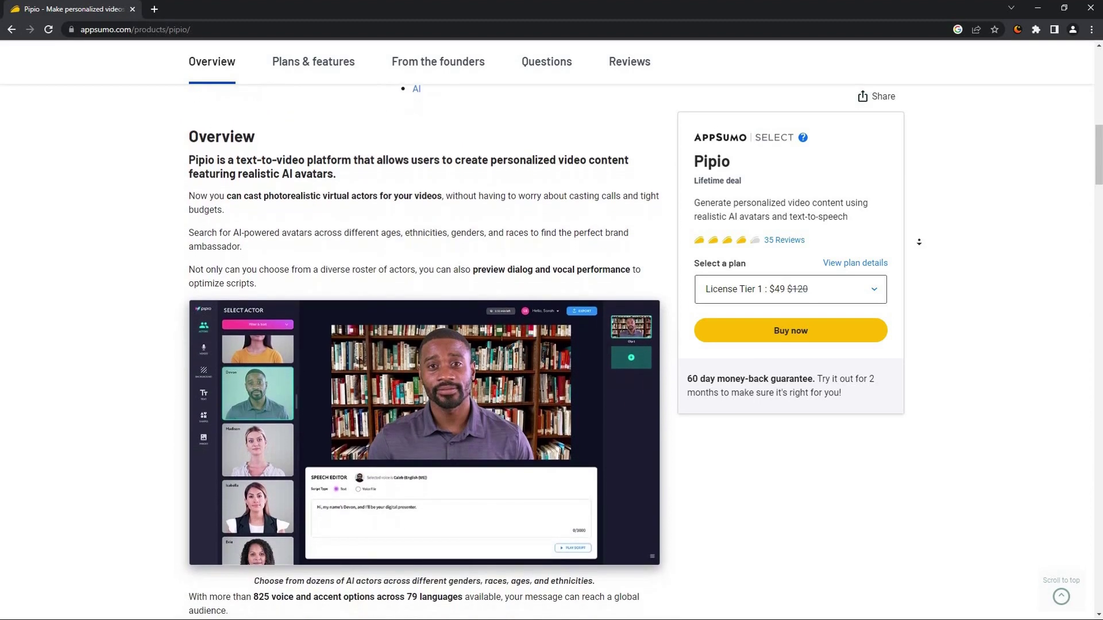
scroll(919, 242, down, 2)
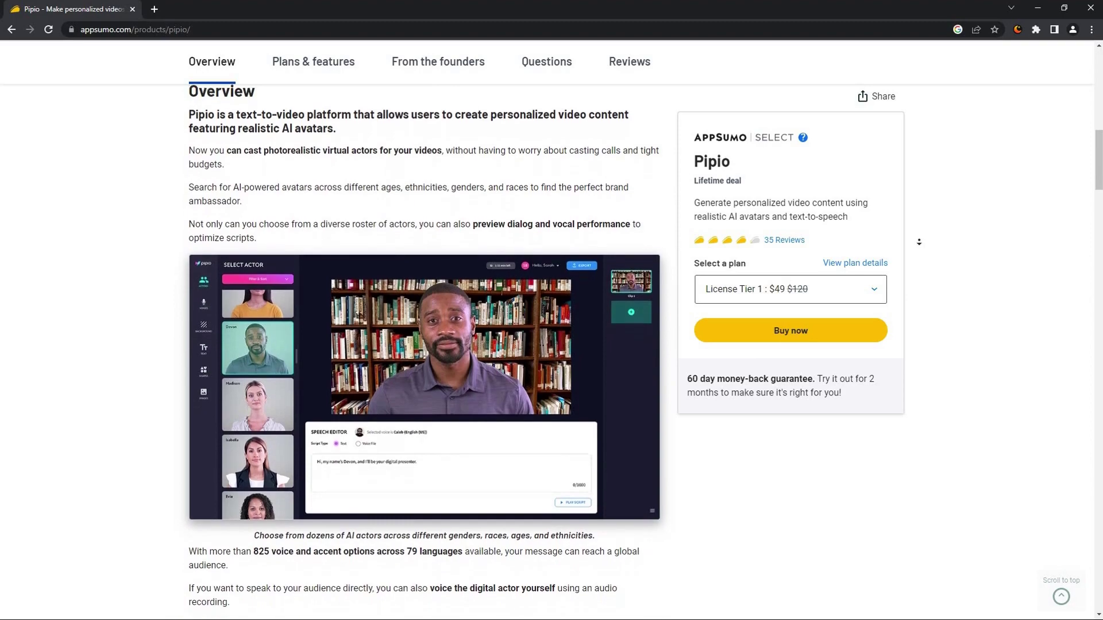
scroll(919, 242, down, 2)
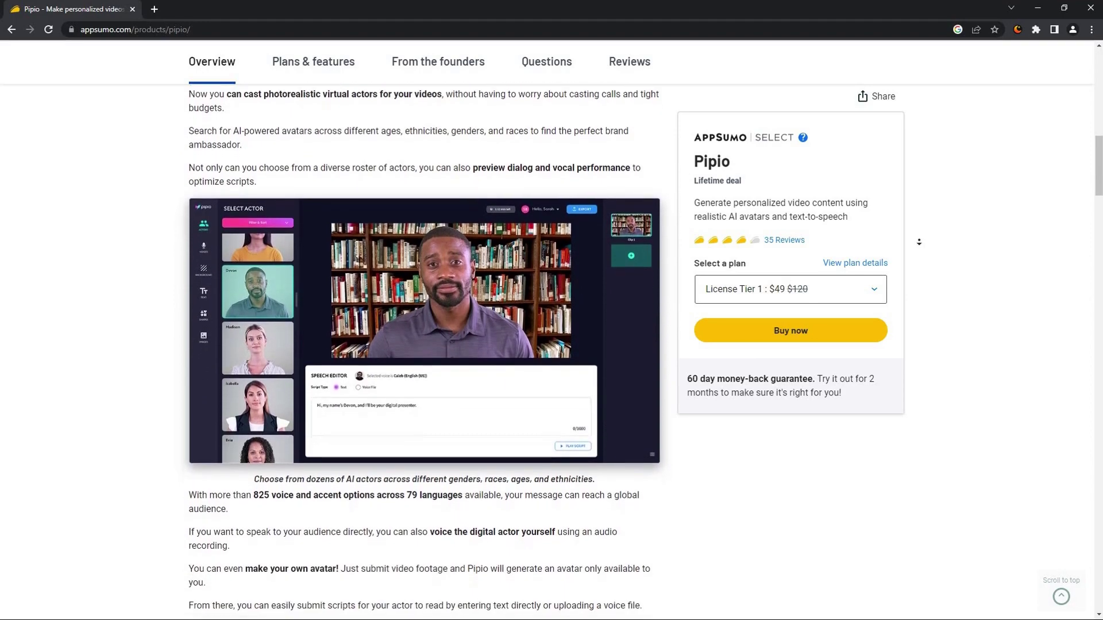
scroll(918, 242, down, 3)
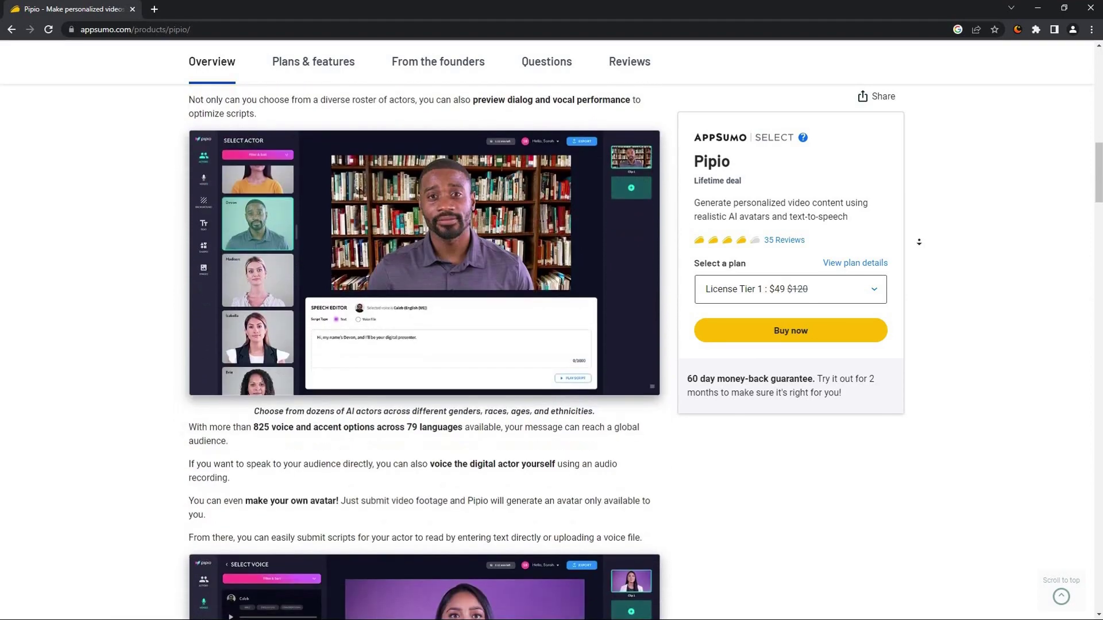
scroll(919, 242, down, 2)
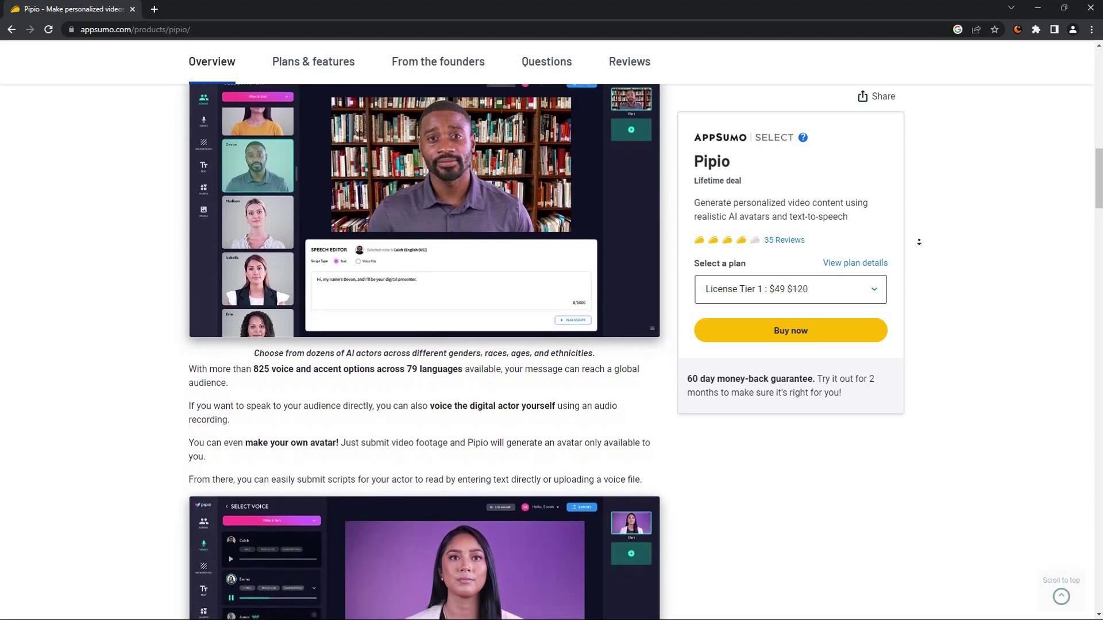
scroll(918, 242, down, 2)
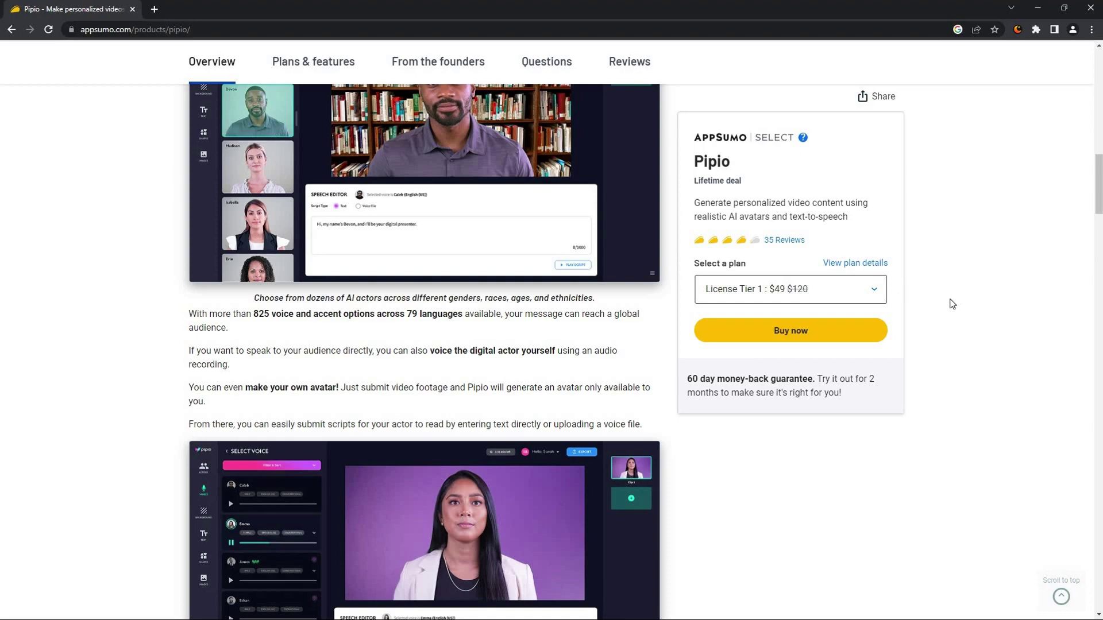
scroll(936, 344, down, 15)
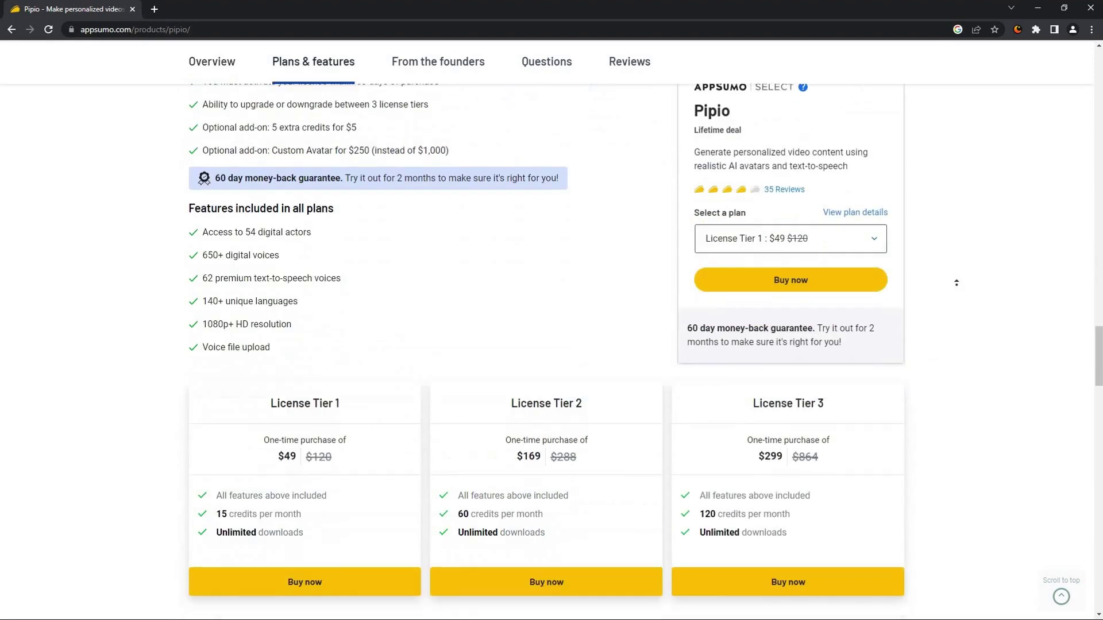
scroll(824, 473, up, 1)
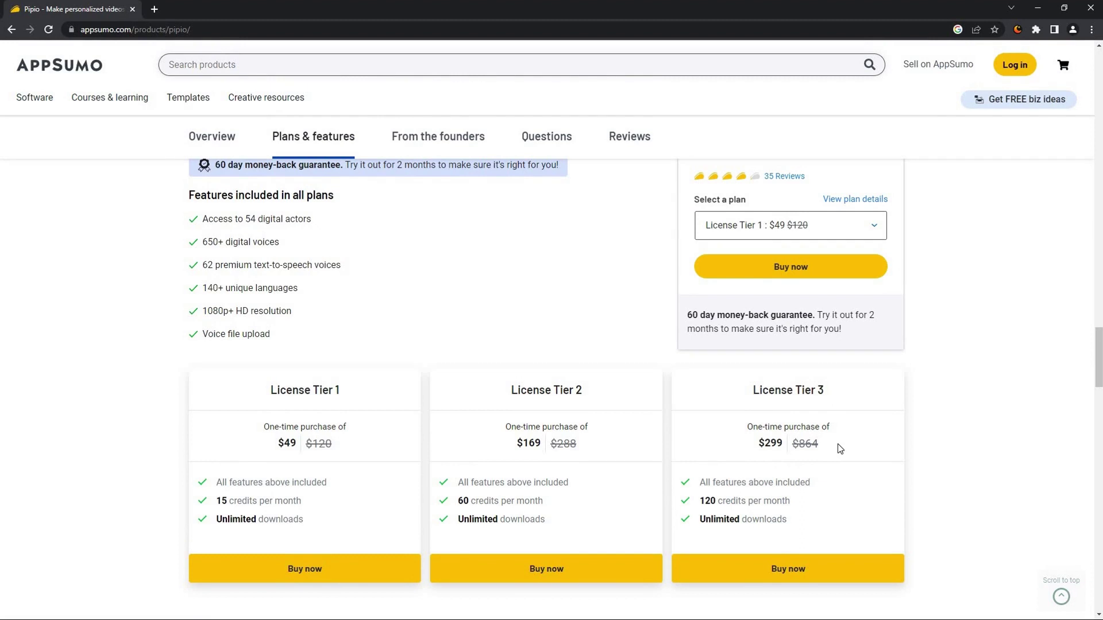